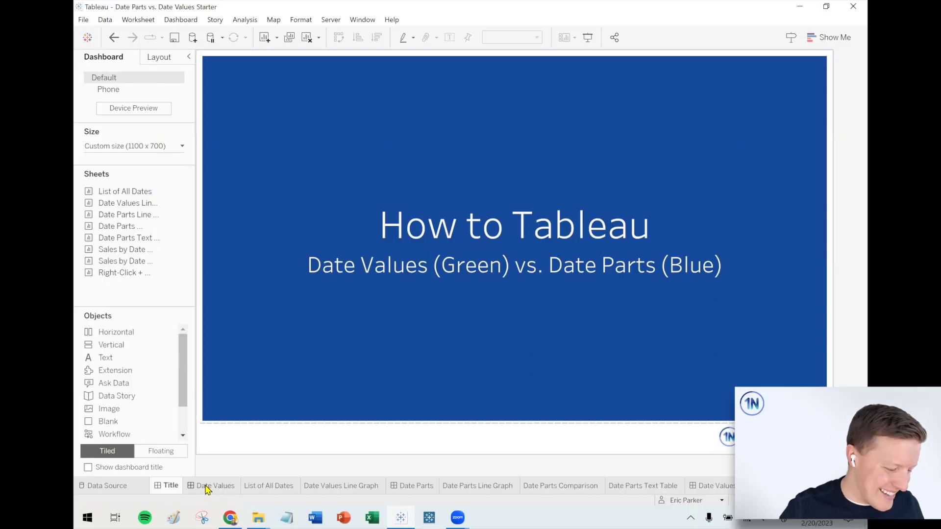
# - Switch to the Date Values dashboard about green, continuous MONTH(DATE) values
pyautogui.click(208, 491)
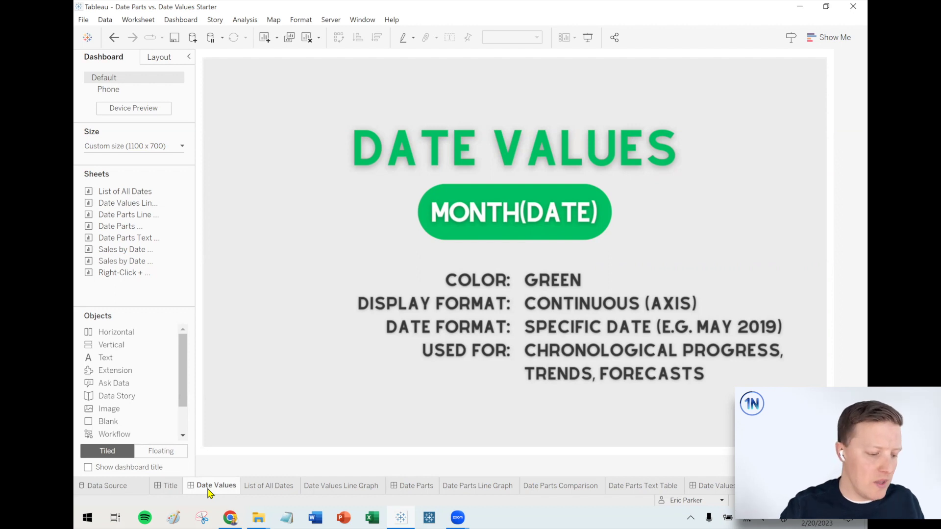
# - Go to the List of All Dates worksheet listing 1236 order dates by MDY(Order Date)
pyautogui.moveTo(283, 492)
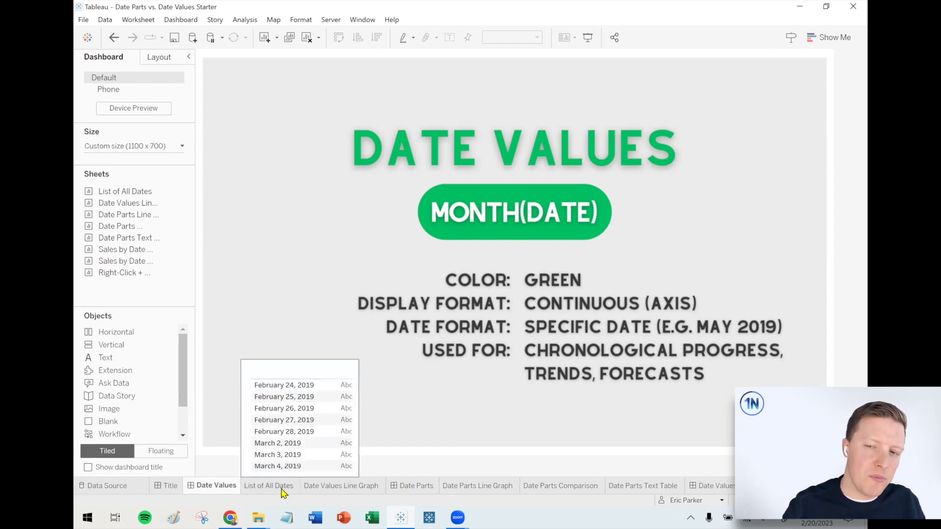
pyautogui.click(255, 492)
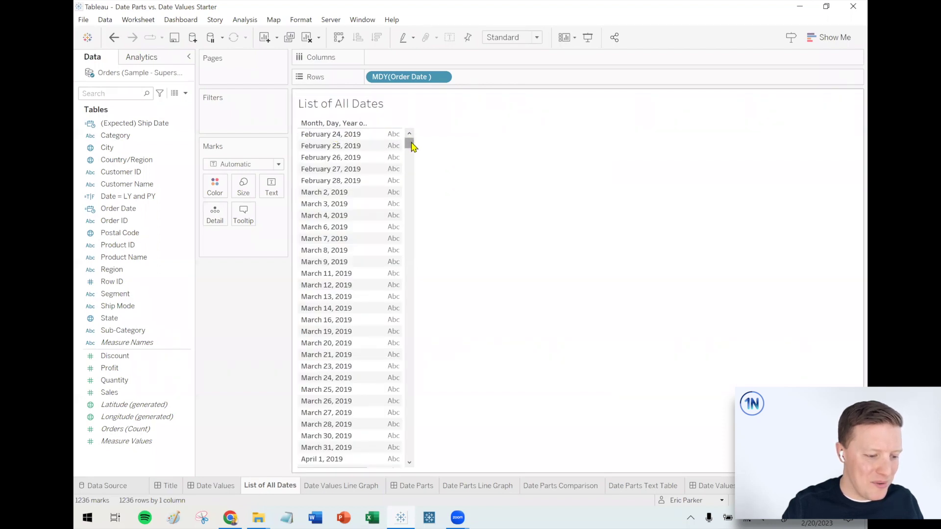
pyautogui.moveTo(411, 144); pyautogui.dragTo(407, 468)
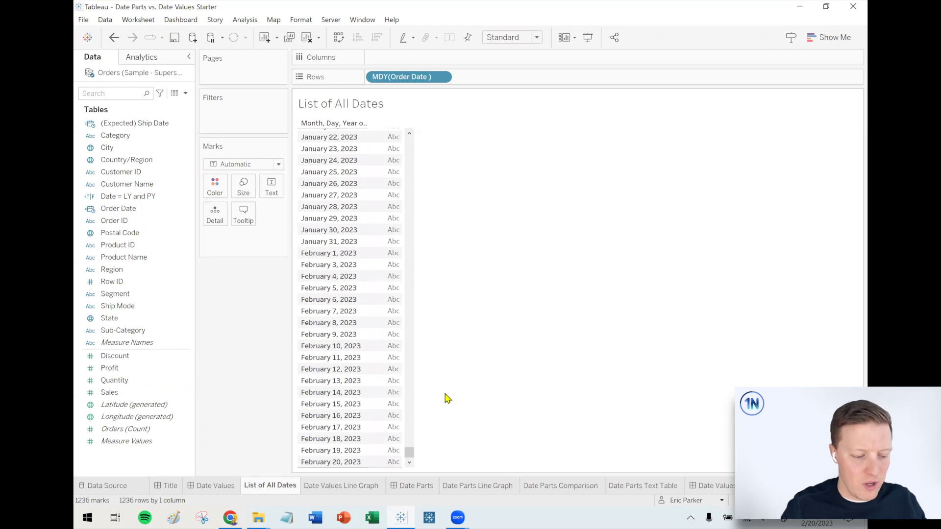
pyautogui.click(346, 488)
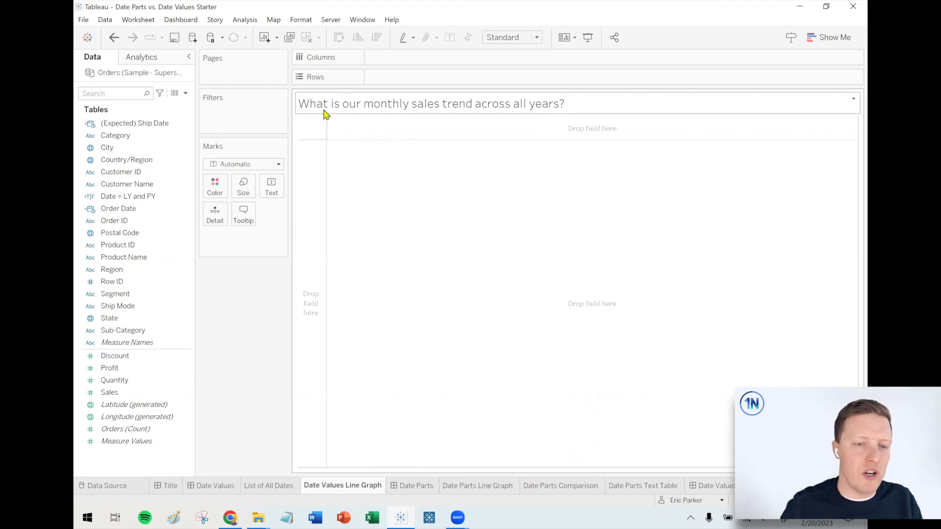
pyautogui.click(290, 485)
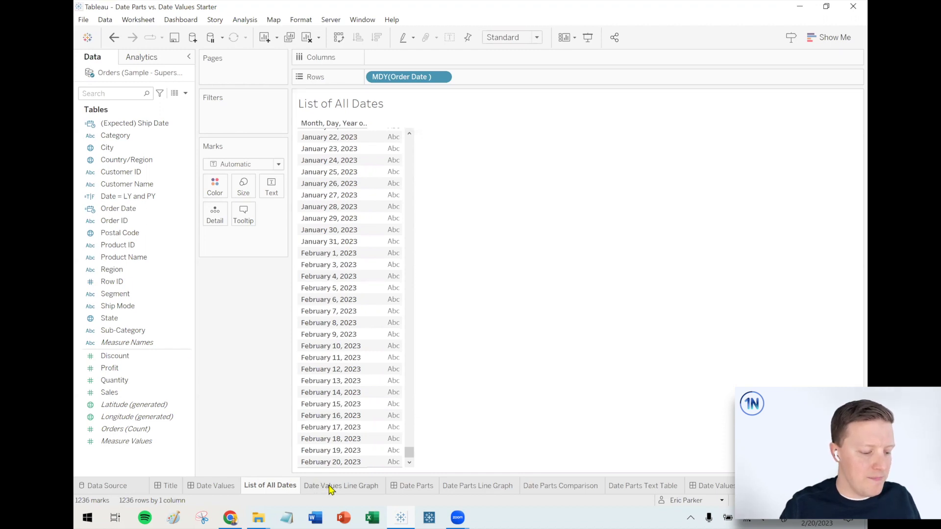
pyautogui.moveTo(329, 488)
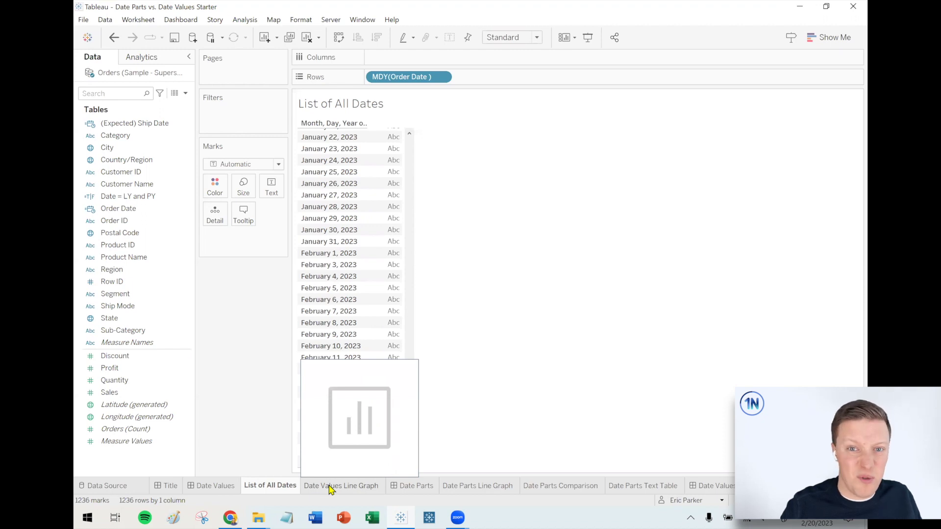
# - On the Date Values Line Graph sheet, plot SUM(Sales) by YEAR(Order Date), 2019–2023
pyautogui.click(330, 489)
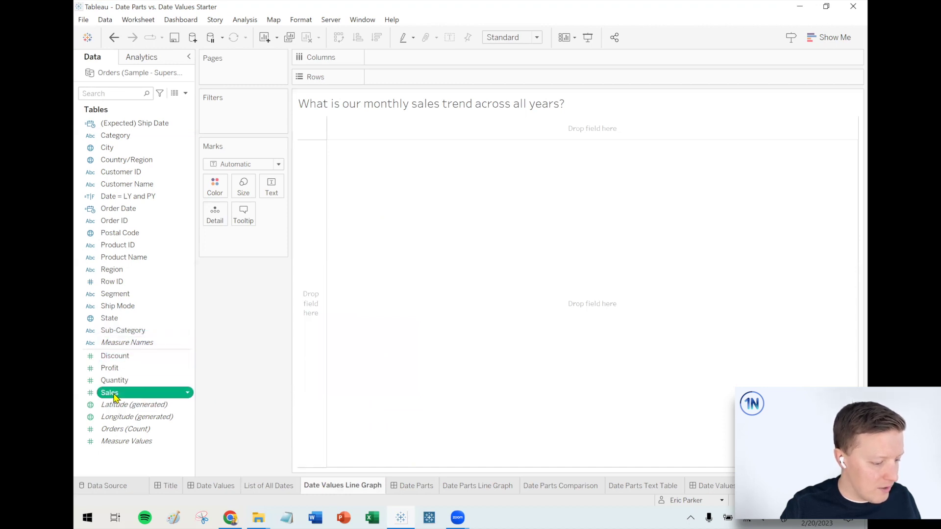
pyautogui.moveTo(115, 398)
pyautogui.mouseDown()
pyautogui.moveTo(277, 368)
pyautogui.moveTo(453, 79)
pyautogui.mouseUp()
pyautogui.moveTo(344, 164)
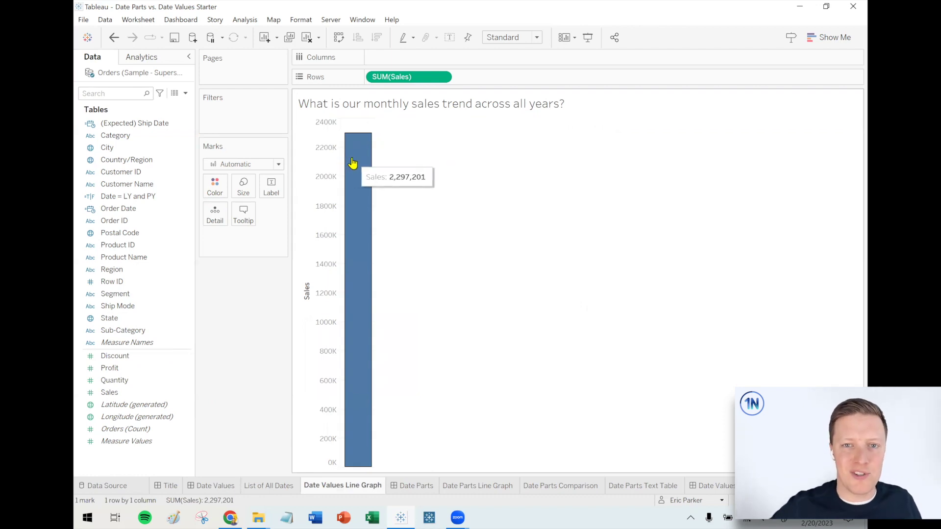
pyautogui.click(147, 209)
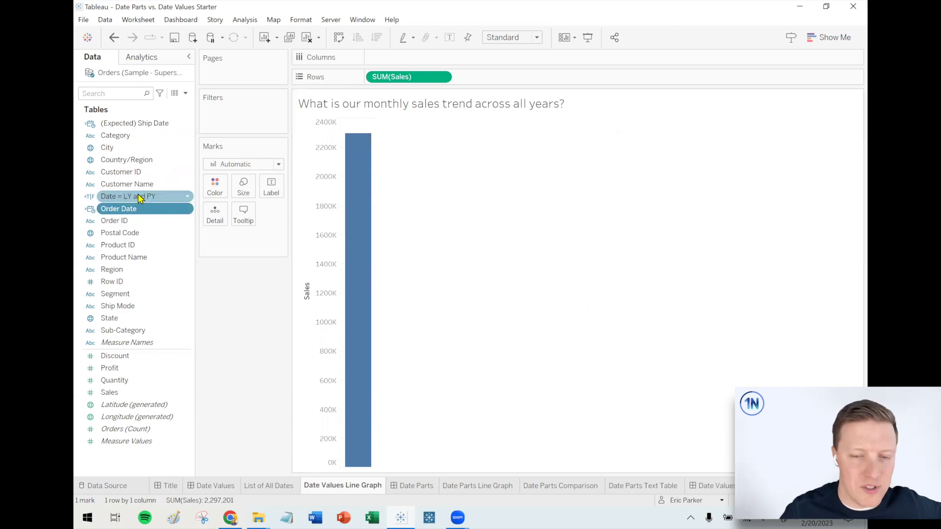
pyautogui.moveTo(203, 210); pyautogui.dragTo(435, 58)
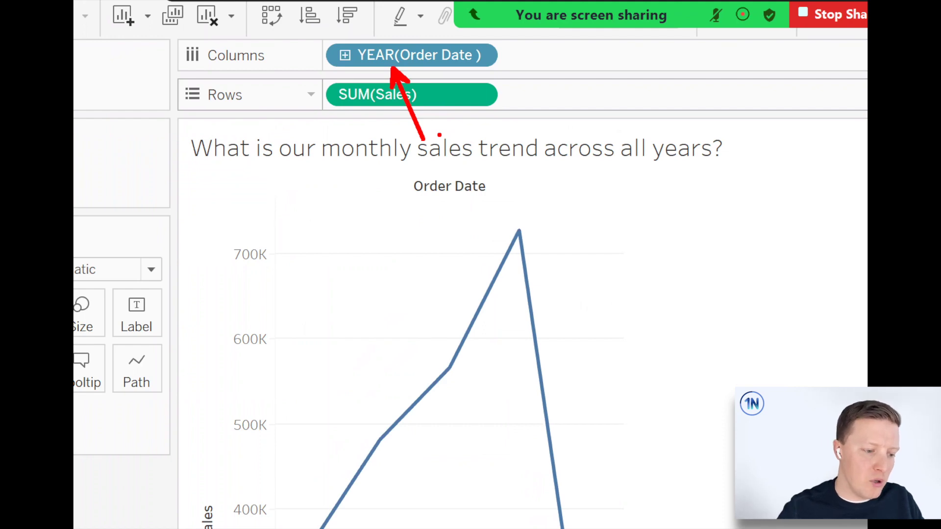
pyautogui.moveTo(396, 255)
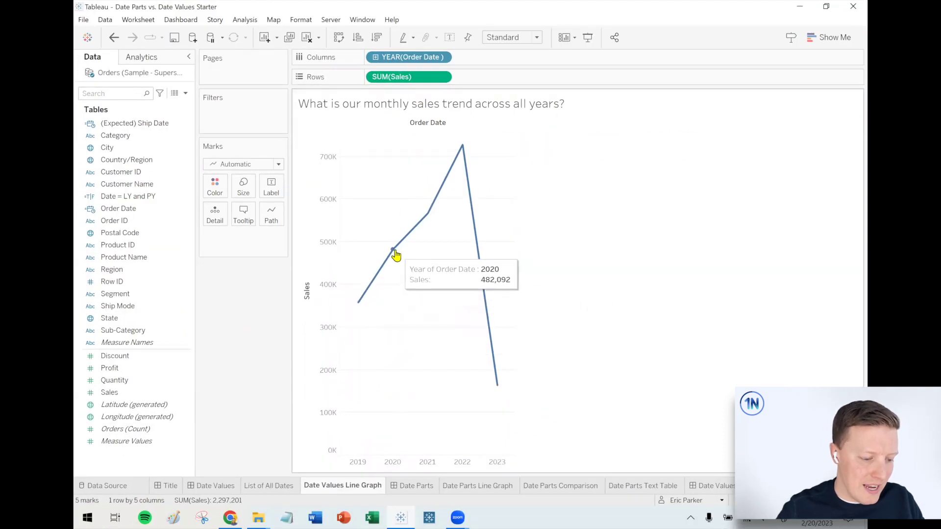
pyautogui.moveTo(466, 176)
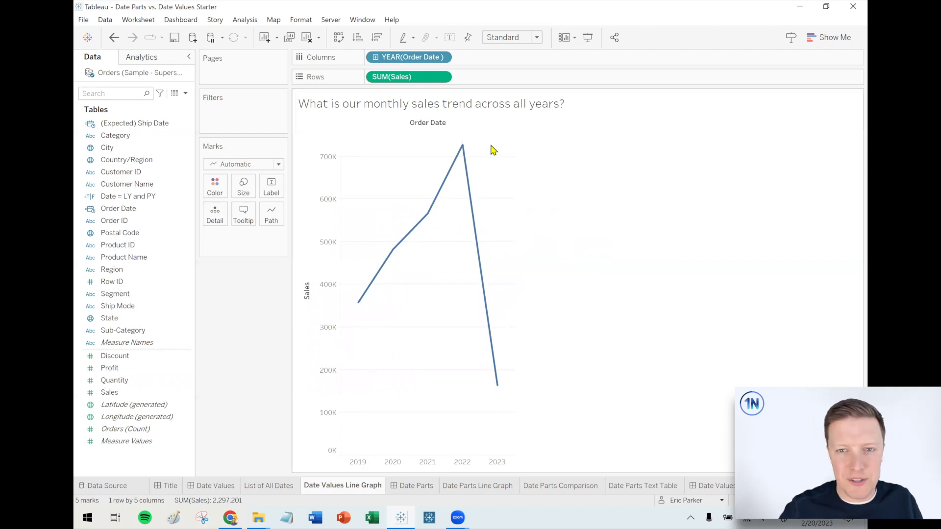
# - Show the Order Date date-level menu, marking its 'Date Parts' and 'Date Values' sections
pyautogui.click(442, 58)
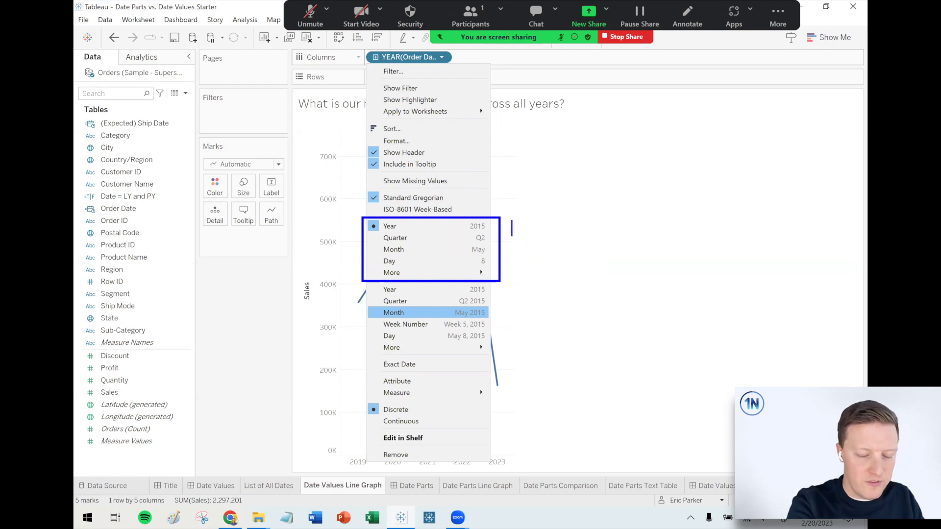
pyautogui.write('Date Parts')
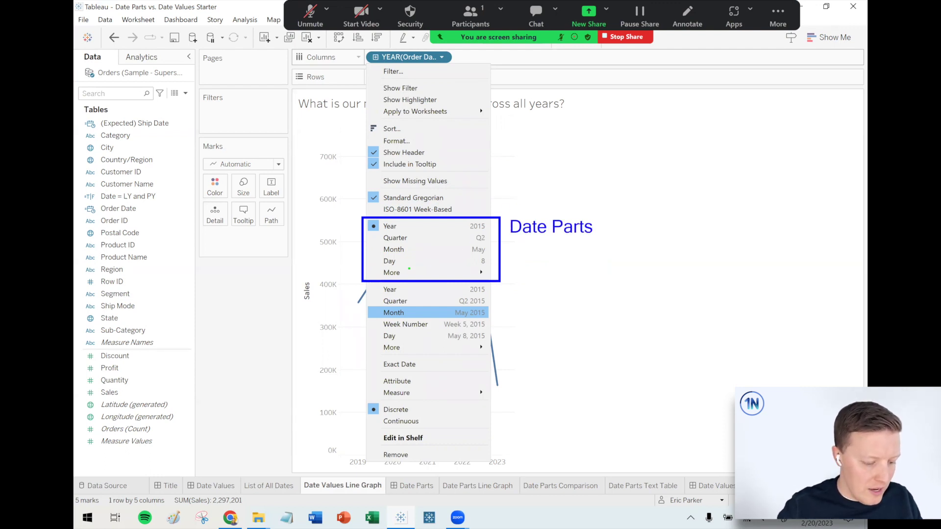
pyautogui.moveTo(360, 280)
pyautogui.mouseDown()
pyautogui.moveTo(498, 316)
pyautogui.moveTo(497, 357)
pyautogui.mouseUp()
pyautogui.click(511, 294)
pyautogui.write('Date Value')
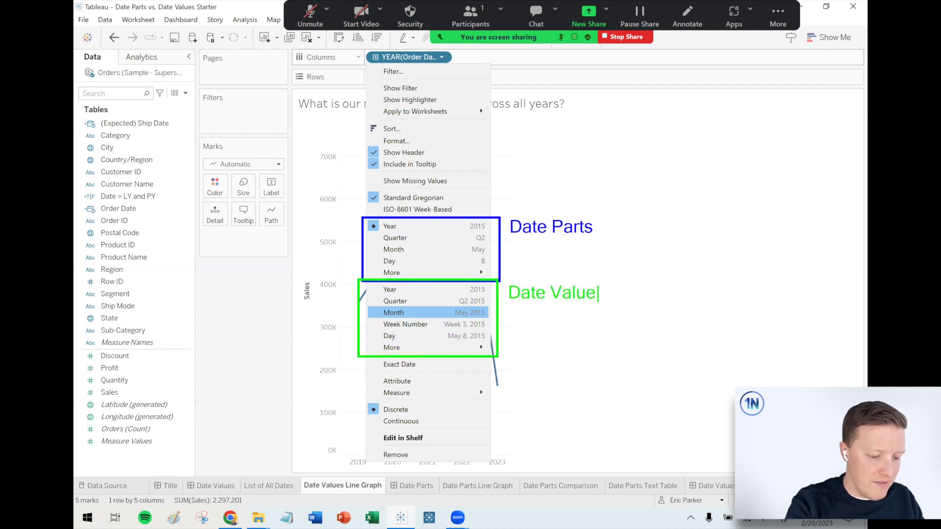
pyautogui.write('s')
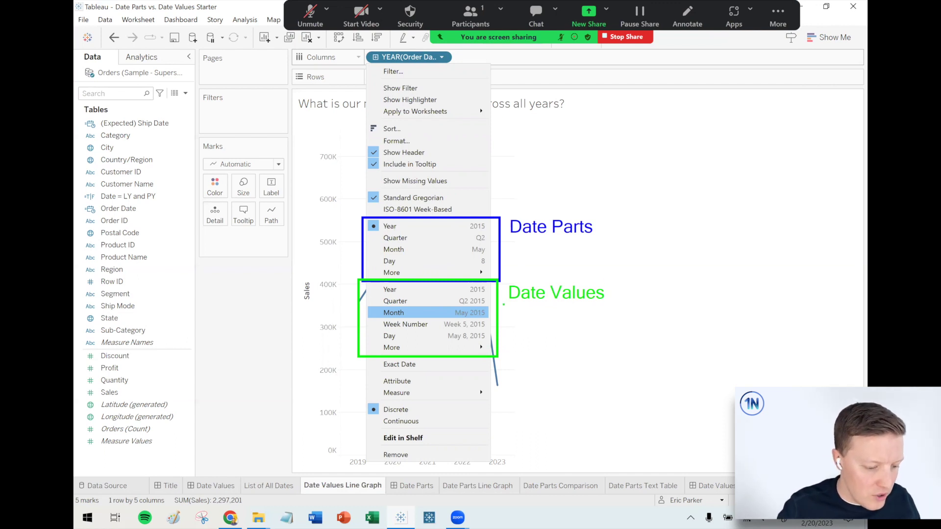
pyautogui.moveTo(479, 307)
pyautogui.mouseDown()
pyautogui.moveTo(435, 305)
pyautogui.moveTo(493, 321)
pyautogui.moveTo(467, 302)
pyautogui.mouseUp()
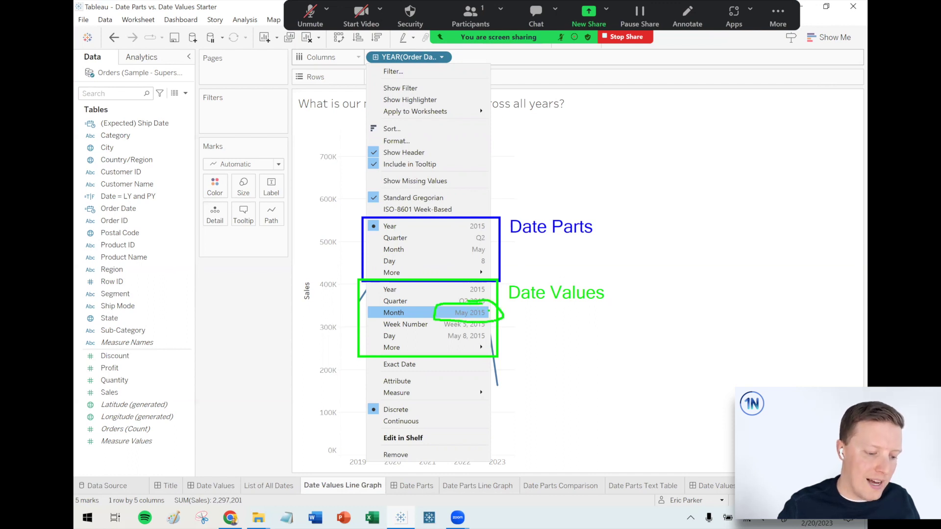
pyautogui.moveTo(489, 311); pyautogui.dragTo(517, 337)
pyautogui.moveTo(496, 312); pyautogui.dragTo(501, 321)
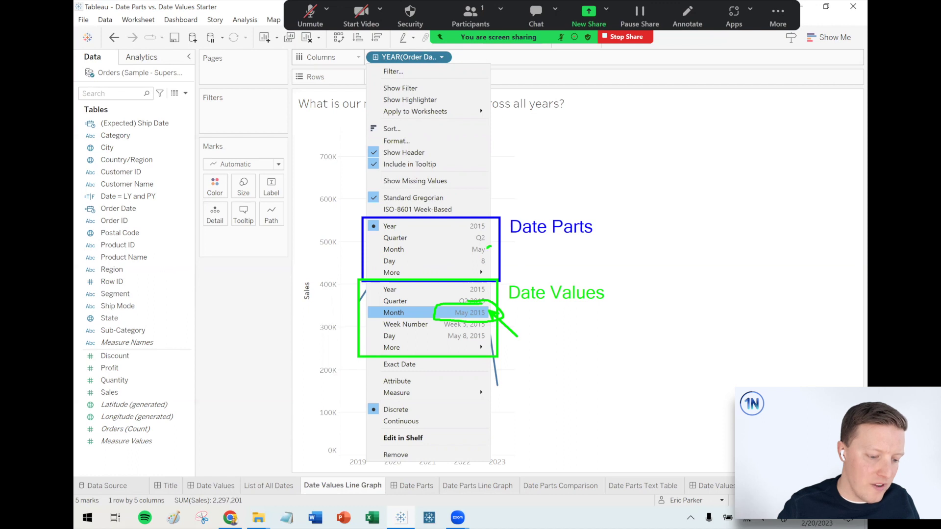
pyautogui.moveTo(489, 246)
pyautogui.mouseDown()
pyautogui.moveTo(472, 256)
pyautogui.moveTo(486, 259)
pyautogui.mouseUp()
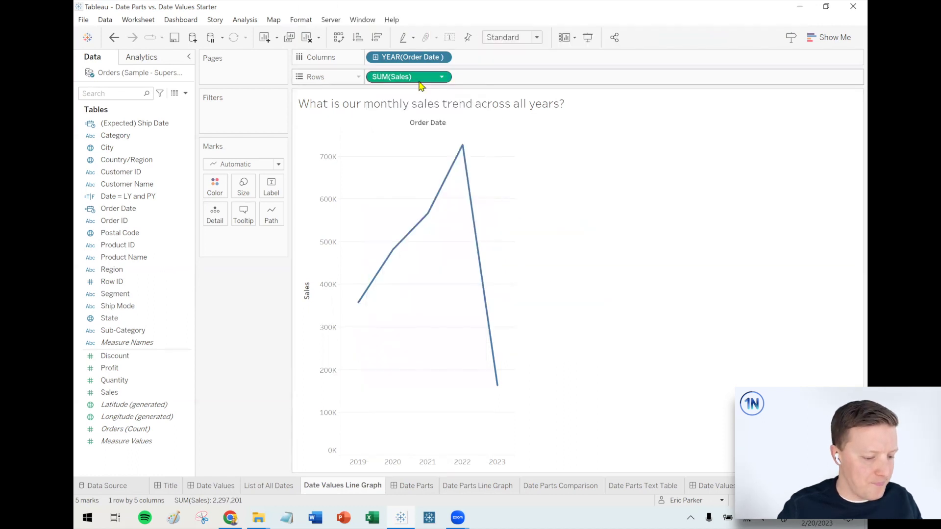
pyautogui.click(442, 57)
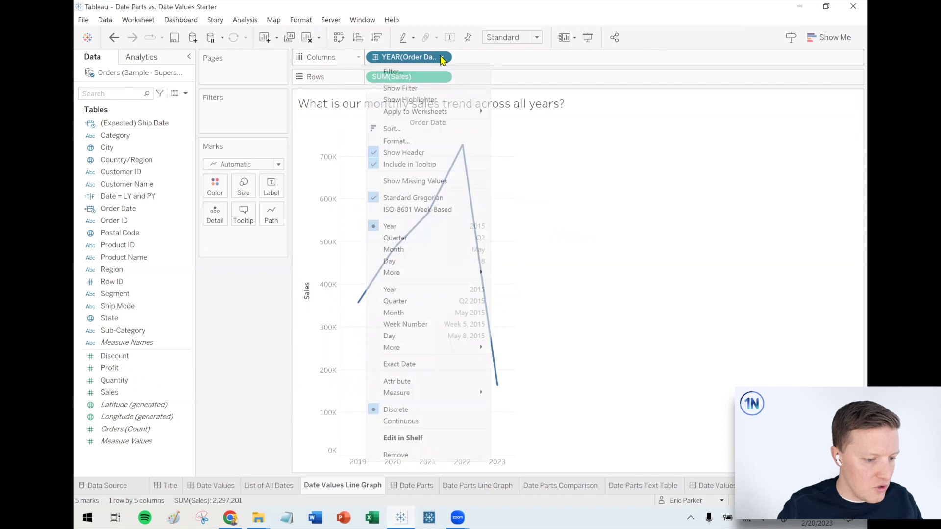
# - Switch Order Date to continuous MONTH, giving 49 monthly sales points from 2019 to 2023
pyautogui.click(461, 314)
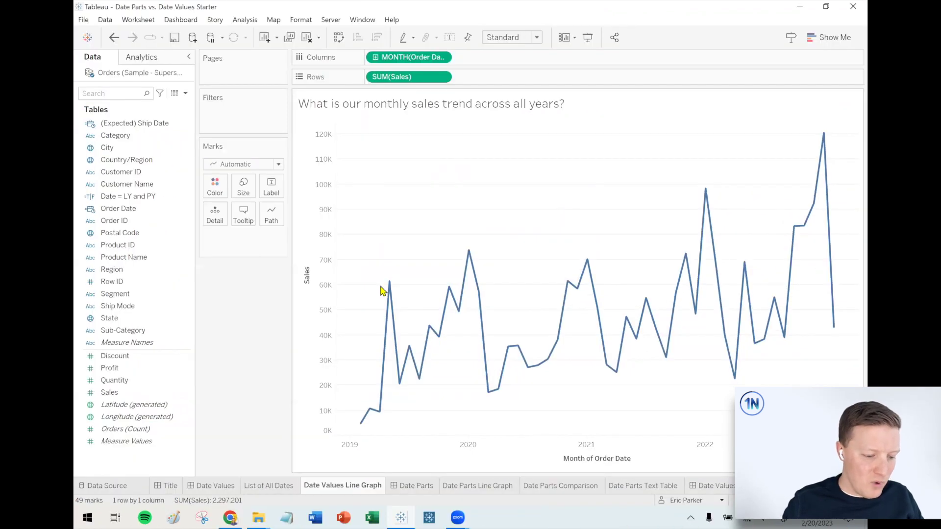
pyautogui.moveTo(467, 260)
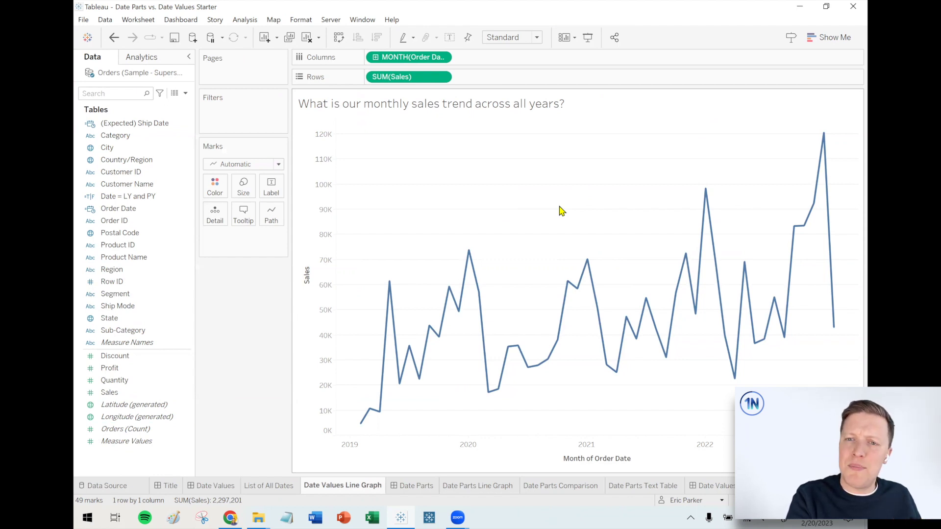
# - Open the Date Parts explanation dashboard and clear the selection on its image
pyautogui.click(430, 488)
pyautogui.click(852, 182)
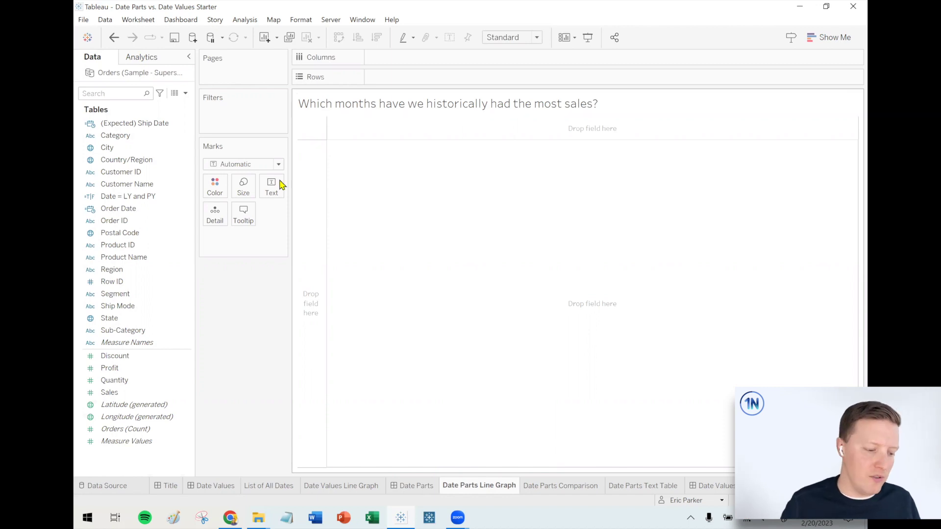
# - Plot SUM(Sales) by discrete MONTH(Order Date), grouping sales by month name across all years
pyautogui.moveTo(108, 392)
pyautogui.mouseDown()
pyautogui.moveTo(450, 158)
pyautogui.moveTo(456, 79)
pyautogui.mouseUp()
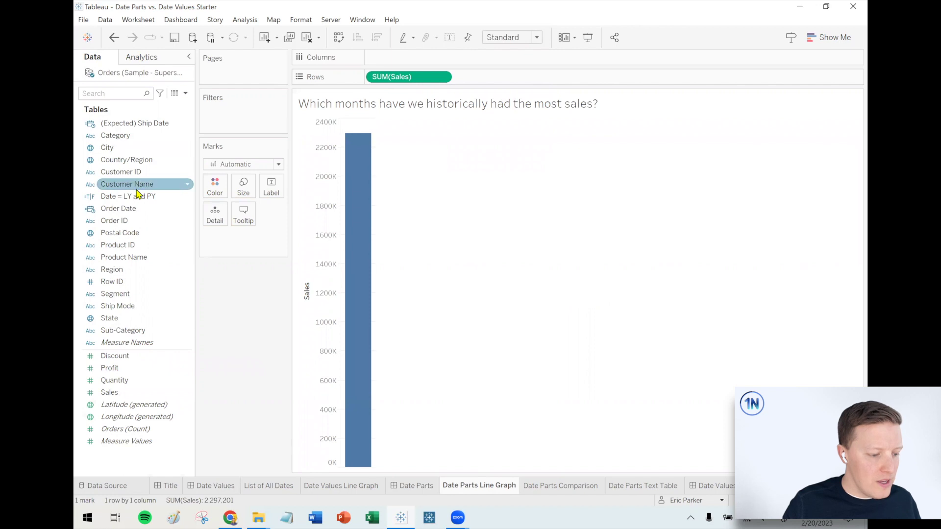
pyautogui.moveTo(124, 212); pyautogui.dragTo(447, 58)
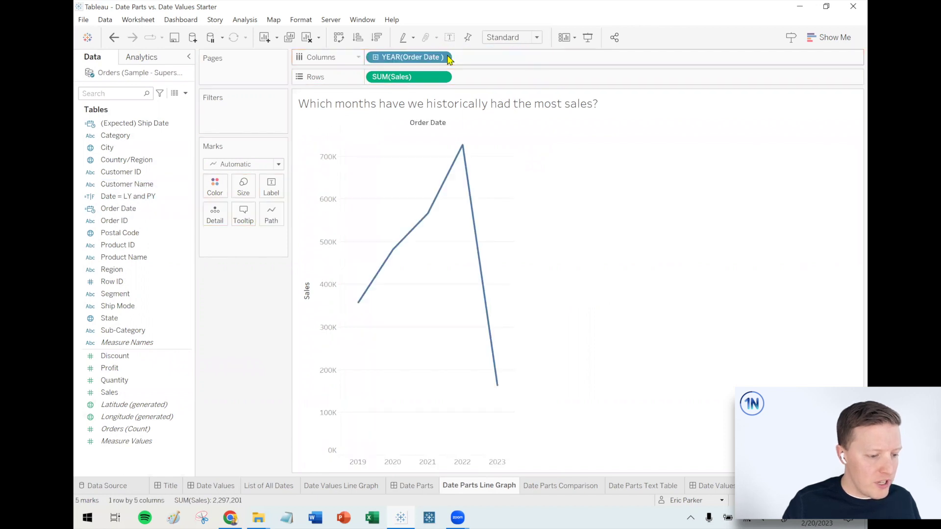
pyautogui.click(442, 58)
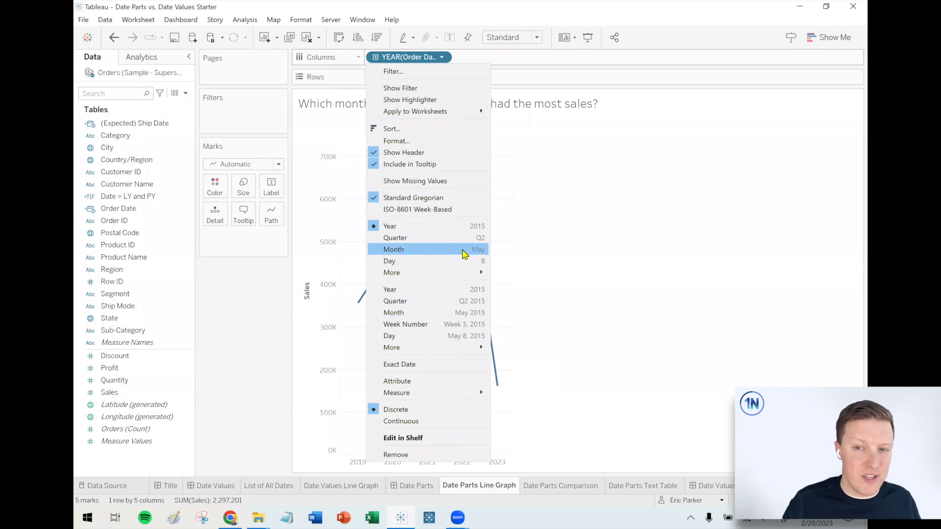
pyautogui.click(464, 254)
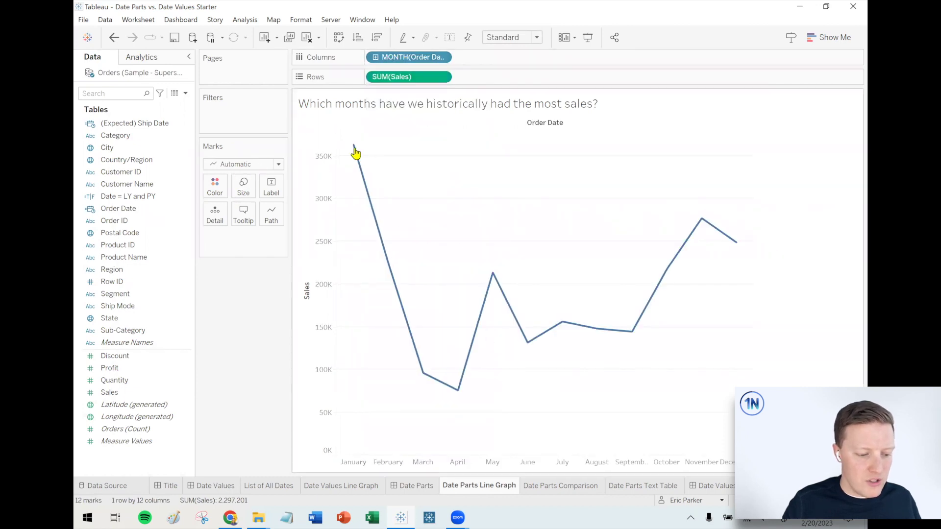
# - View the Orders (Count) field description, then return to the Date Parts Line Graph sheet
pyautogui.click(144, 431)
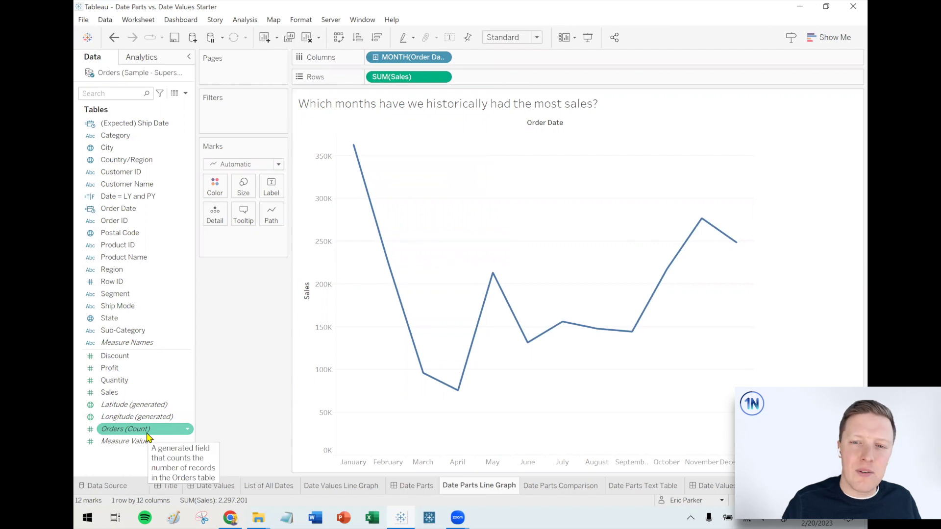
pyautogui.click(240, 412)
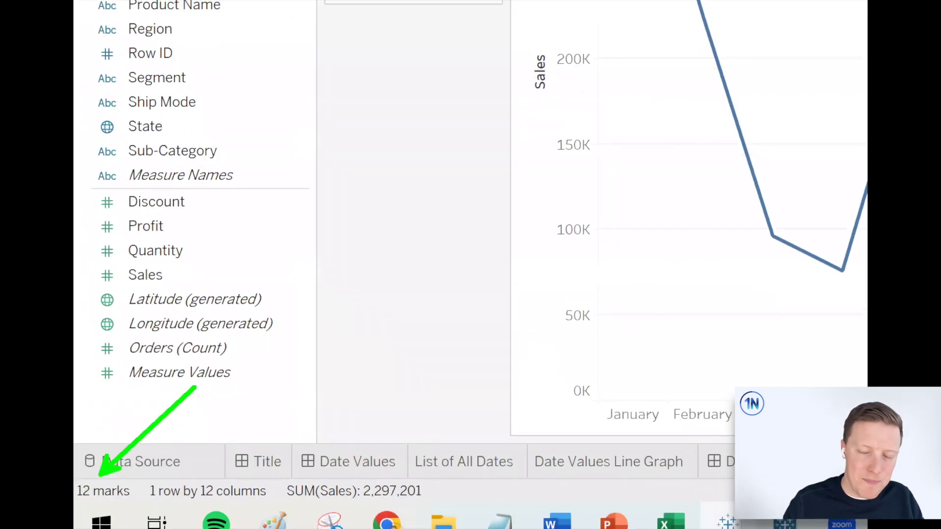
pyautogui.click(592, 472)
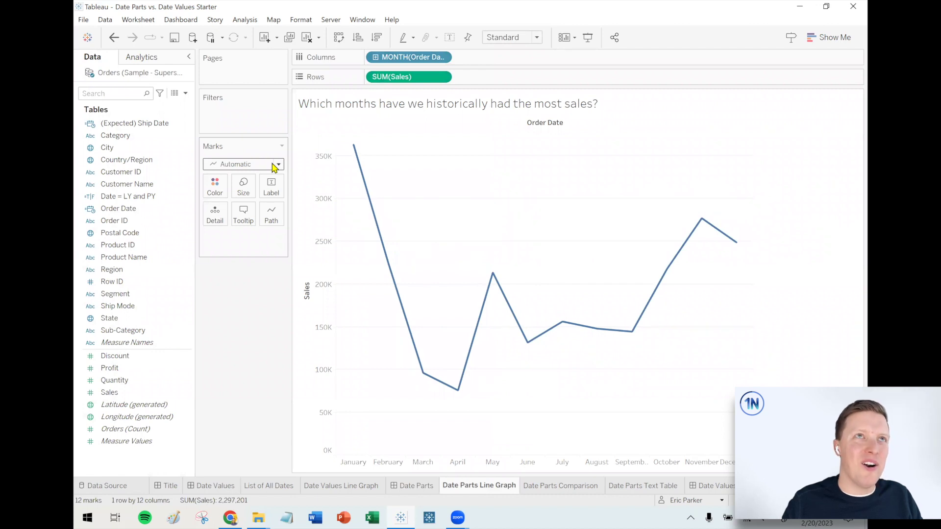
# - Change the monthly sales marks to Bar, highlight February and March, then go to Date Values Line Graph
pyautogui.click(275, 167)
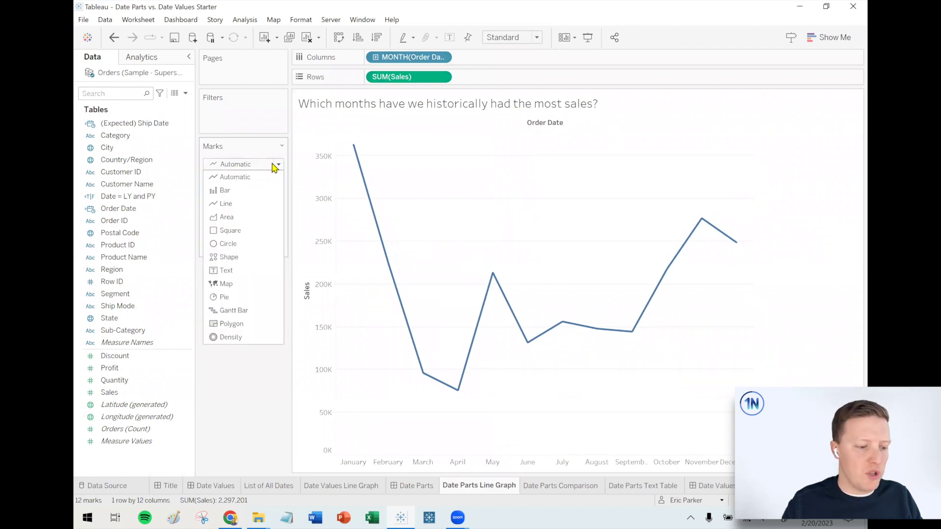
pyautogui.click(260, 191)
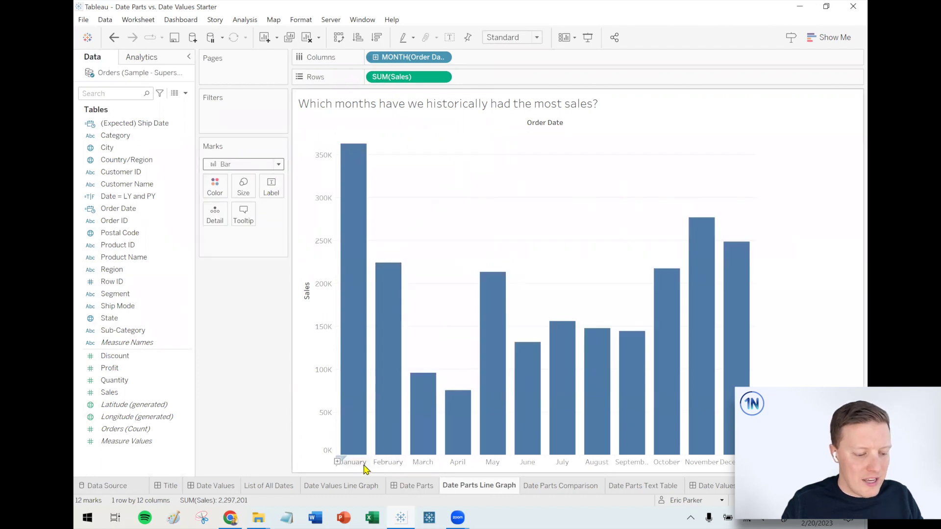
pyautogui.click(387, 462)
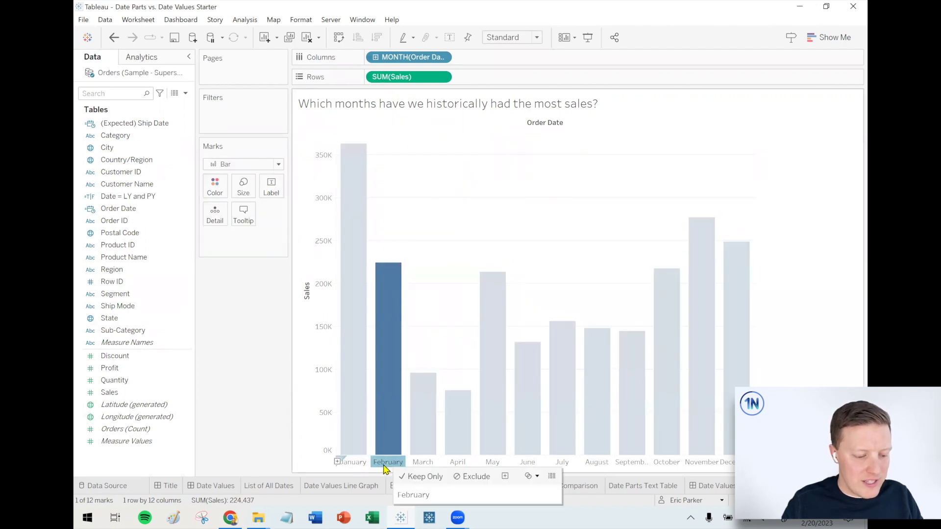
pyautogui.click(424, 463)
pyautogui.click(425, 463)
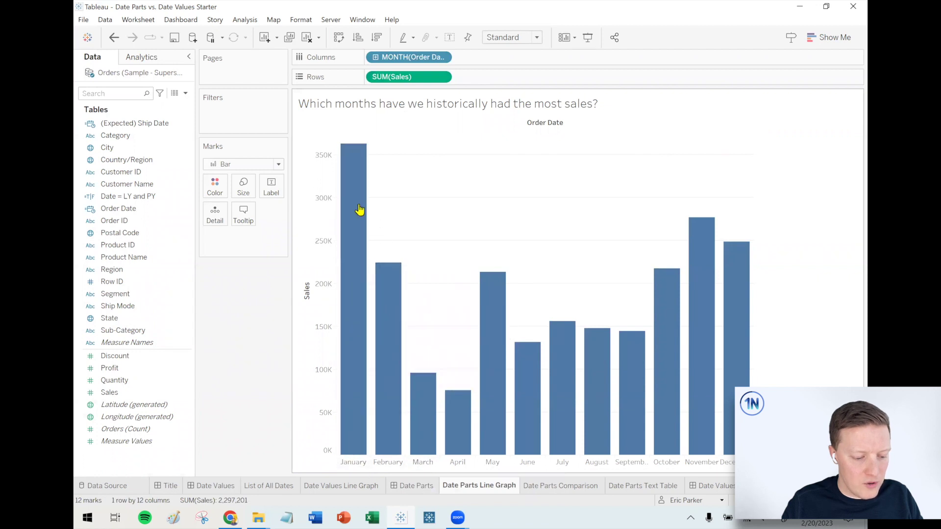
pyautogui.moveTo(358, 204)
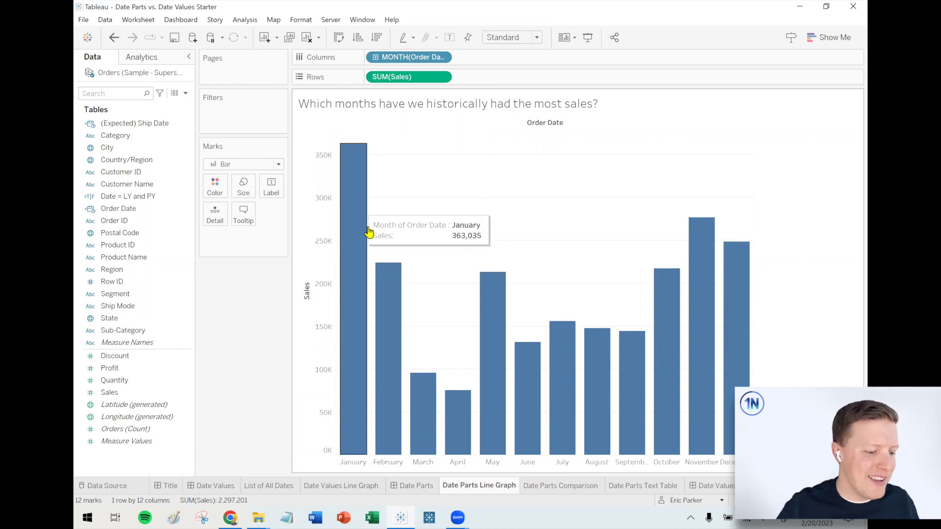
pyautogui.moveTo(461, 408)
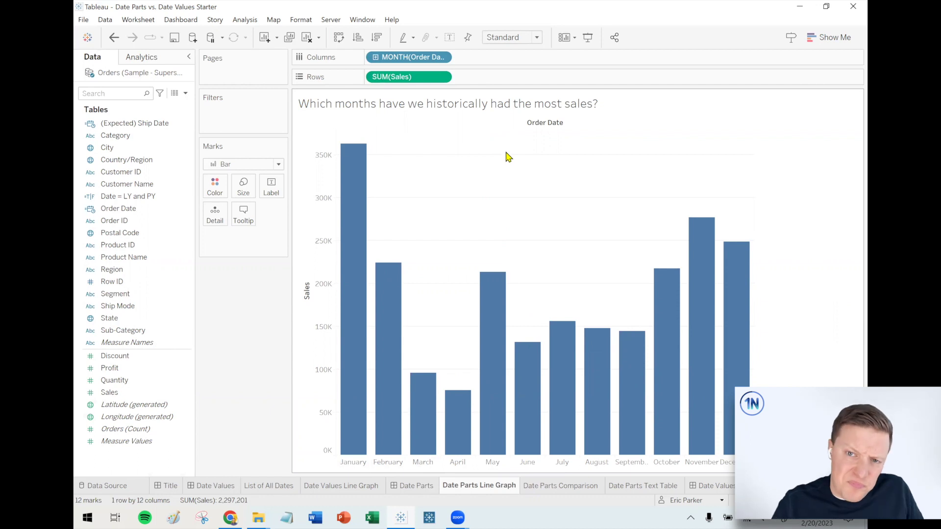
pyautogui.click(352, 487)
# - Display the continuous monthly sales trend as bars
pyautogui.moveTo(388, 286)
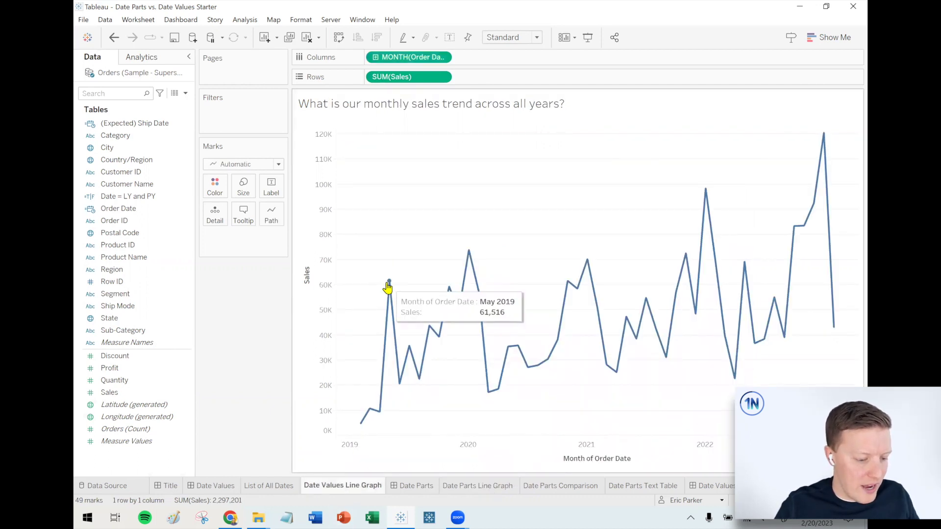
pyautogui.click(272, 164)
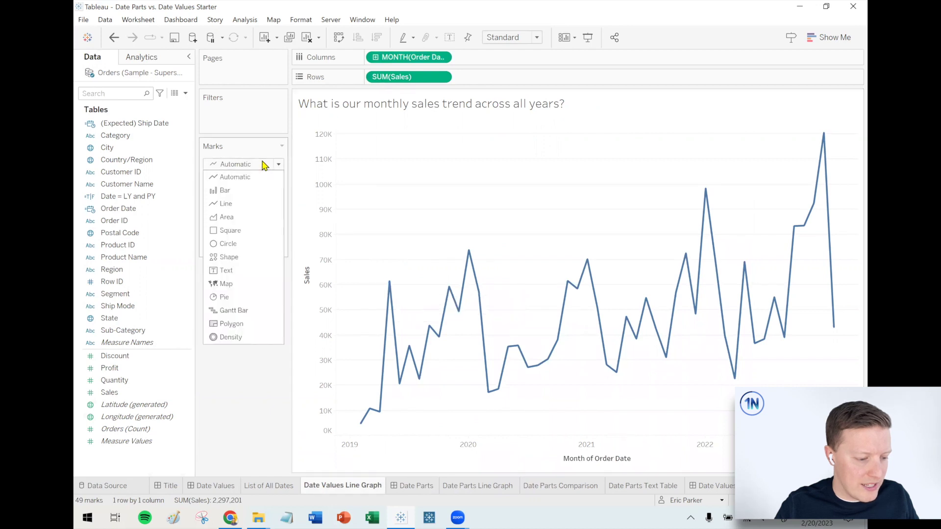
pyautogui.click(251, 191)
pyautogui.moveTo(471, 277)
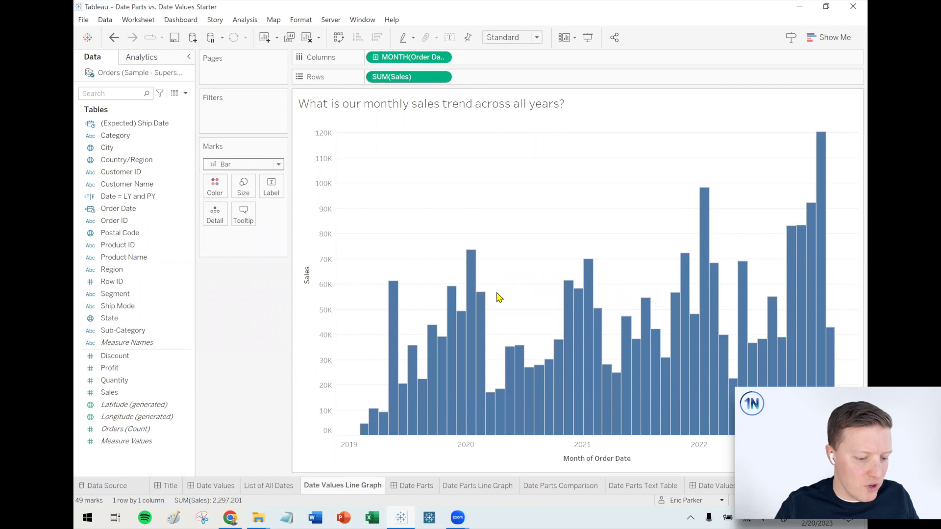
# - Return to the Date Parts Line Graph bar chart, then move to the Date Parts Comparison sheet
pyautogui.click(469, 486)
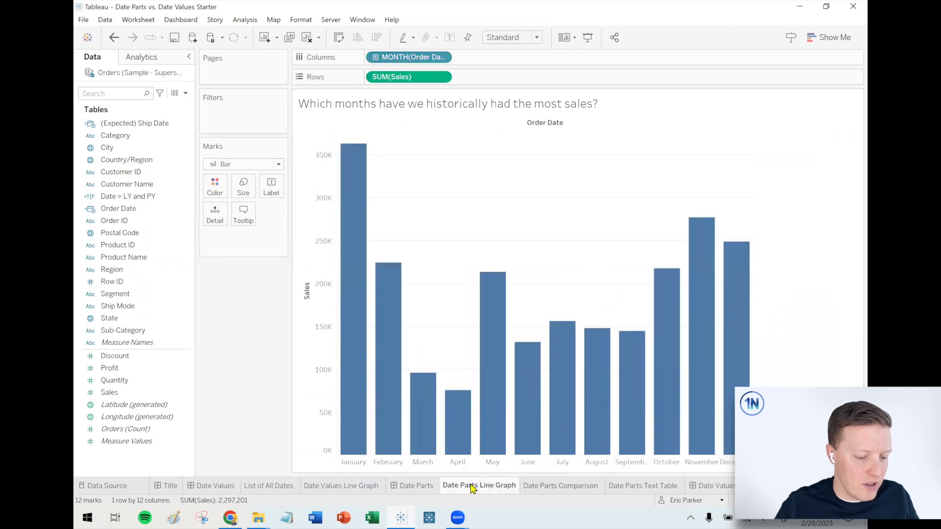
pyautogui.moveTo(352, 293)
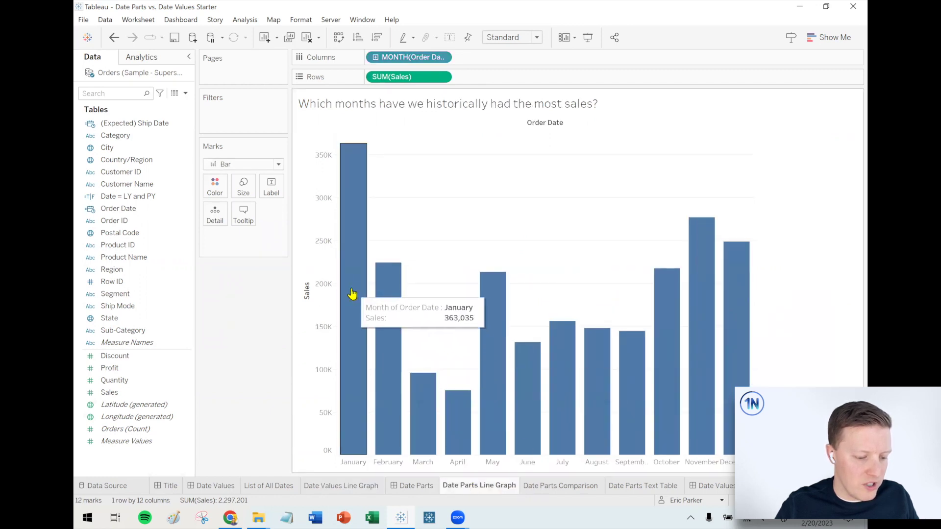
pyautogui.click(543, 487)
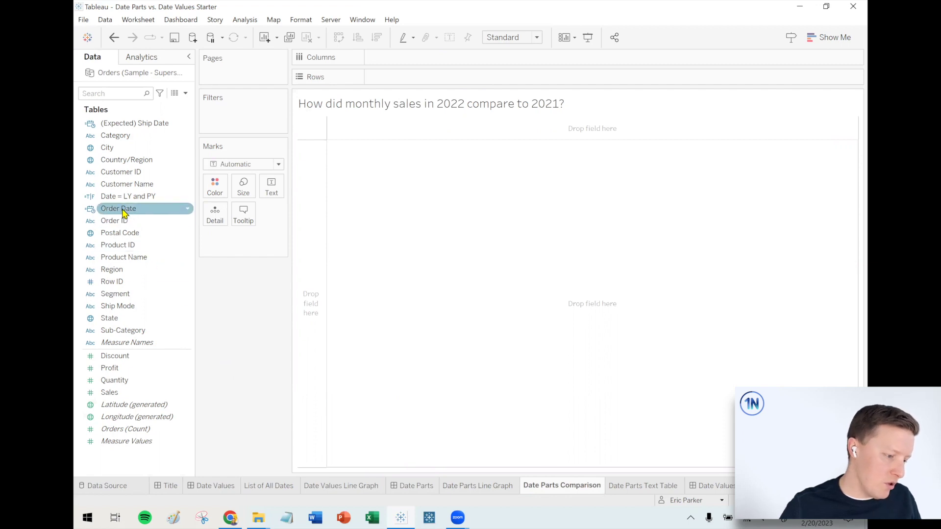
# - Plot SUM(Sales) by MONTH(Order Date) January–December, coloured by year, and add Order Date as a filter
pyautogui.moveTo(111, 392); pyautogui.dragTo(413, 74)
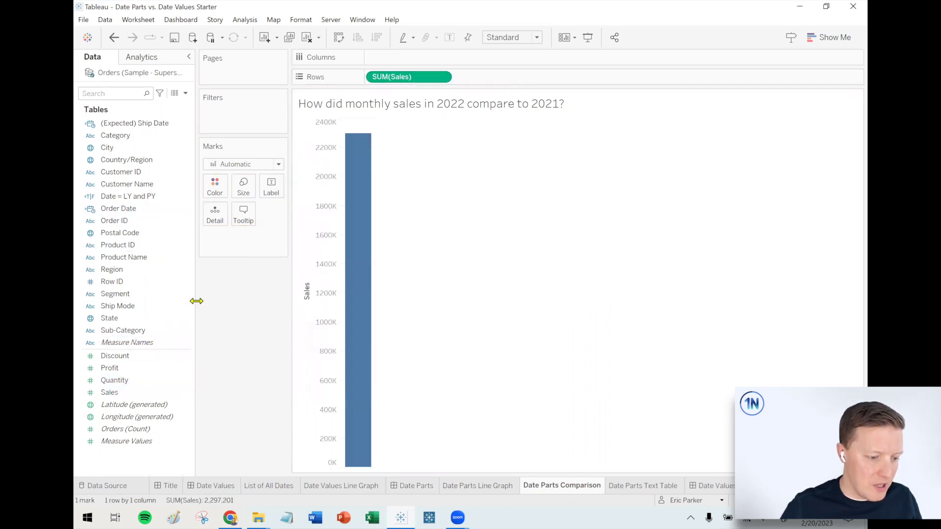
pyautogui.moveTo(117, 208); pyautogui.dragTo(434, 62)
pyautogui.click(441, 57)
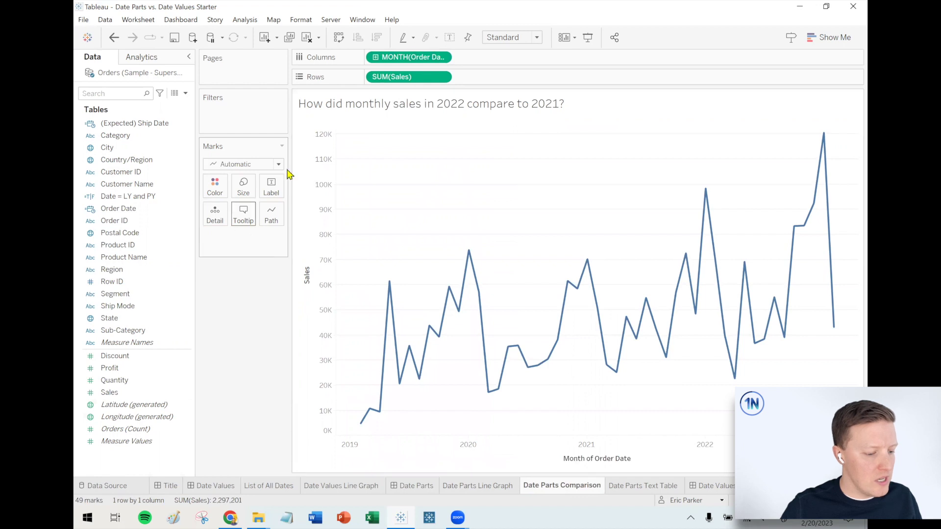
pyautogui.click(443, 57)
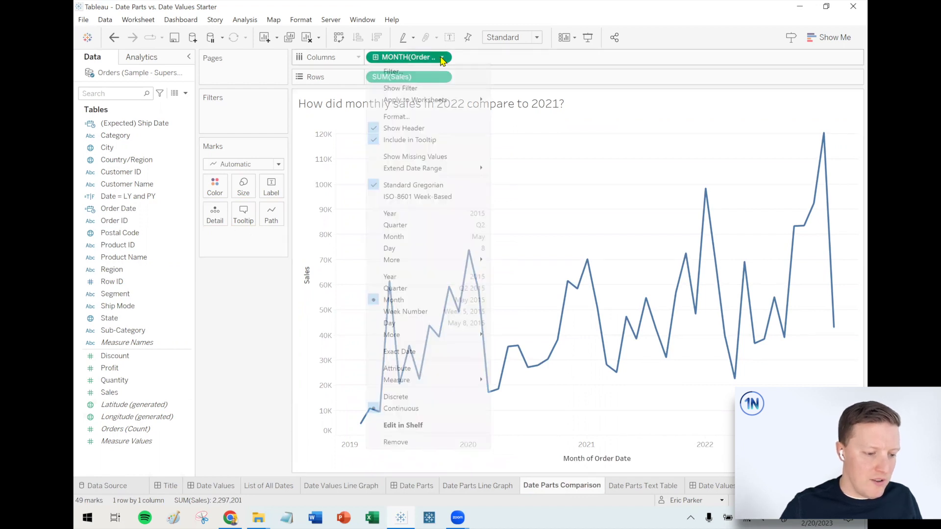
pyautogui.click(410, 237)
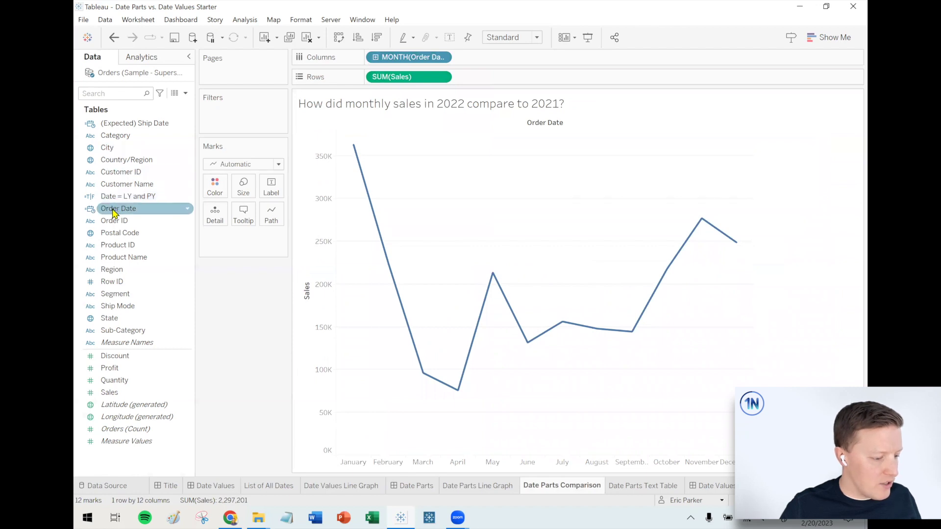
pyautogui.moveTo(108, 214); pyautogui.dragTo(218, 190)
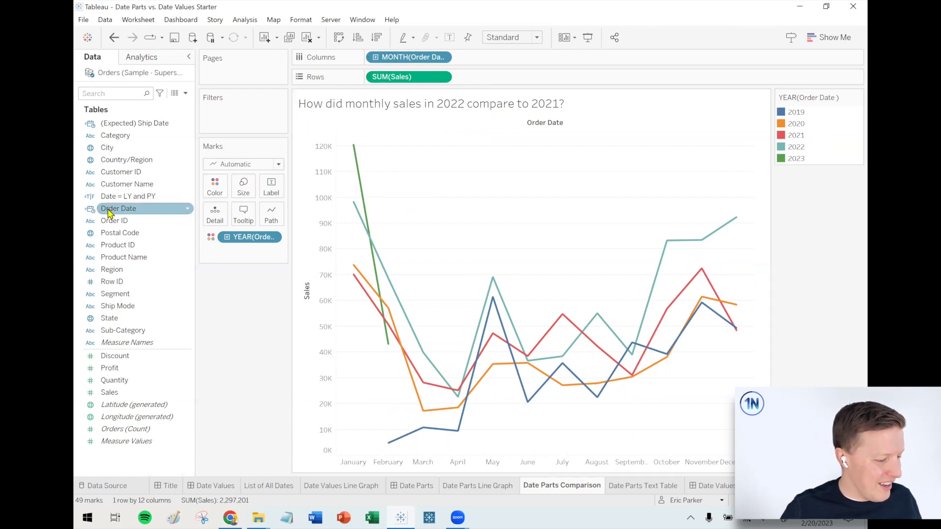
pyautogui.moveTo(114, 208)
pyautogui.mouseDown()
pyautogui.moveTo(128, 208)
pyautogui.moveTo(244, 123)
pyautogui.moveTo(234, 124)
pyautogui.mouseUp()
# - Filter Order Date by year to keep only 2021 and 2022, excluding 2019, 2020 and 2023
pyautogui.click(468, 169)
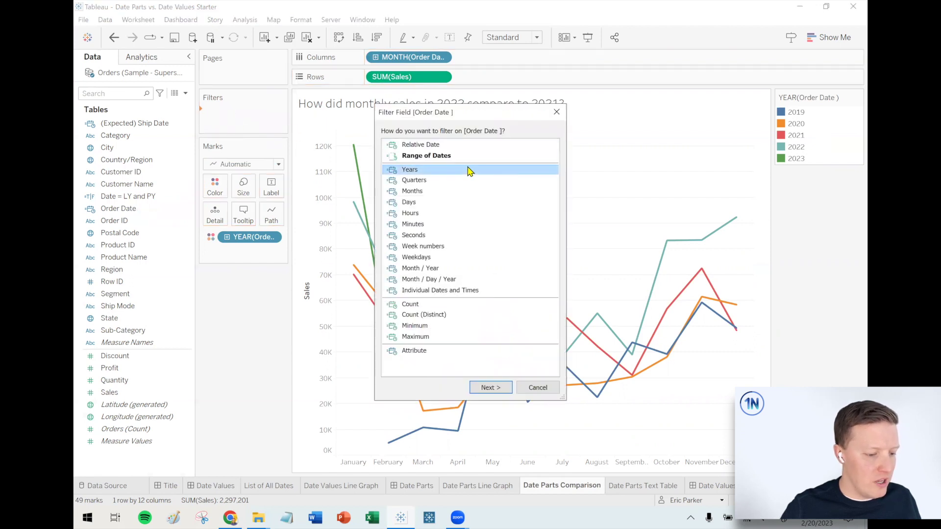
pyautogui.click(491, 387)
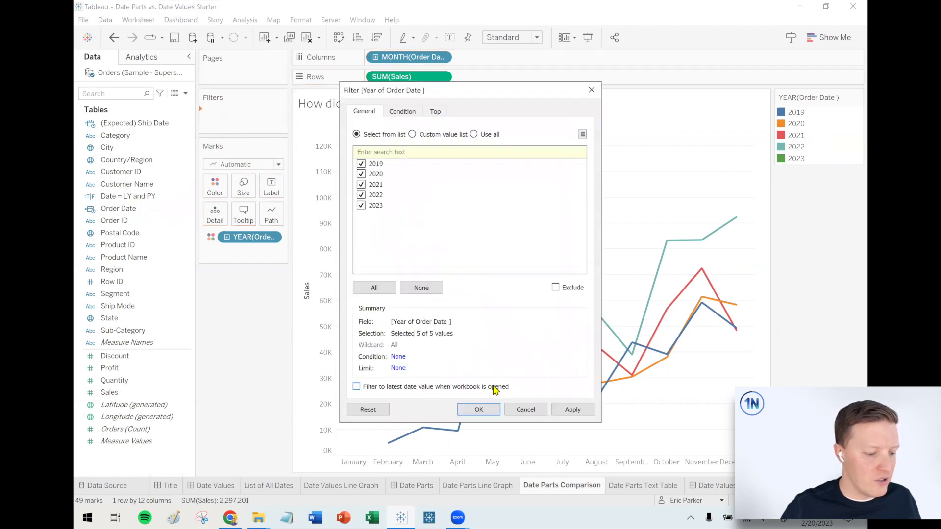
pyautogui.click(362, 205)
pyautogui.click(361, 174)
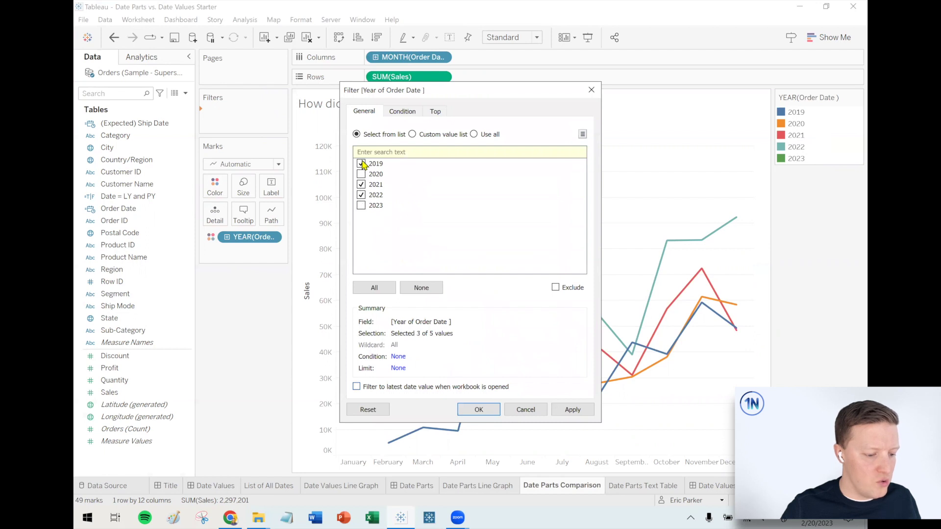
pyautogui.click(361, 164)
pyautogui.click(490, 413)
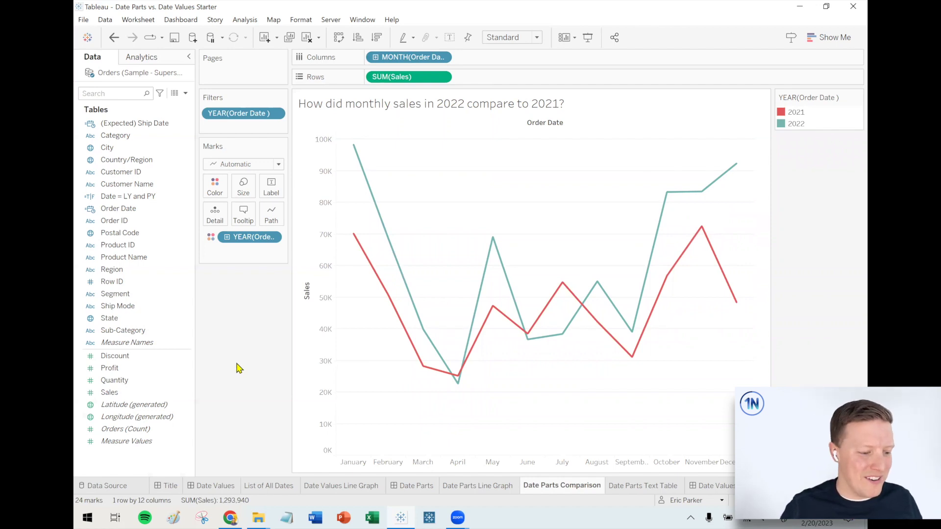
# - Highlight the 2022 and then the 2021 sales lines from the legend, then clear the highlight
pyautogui.click(796, 124)
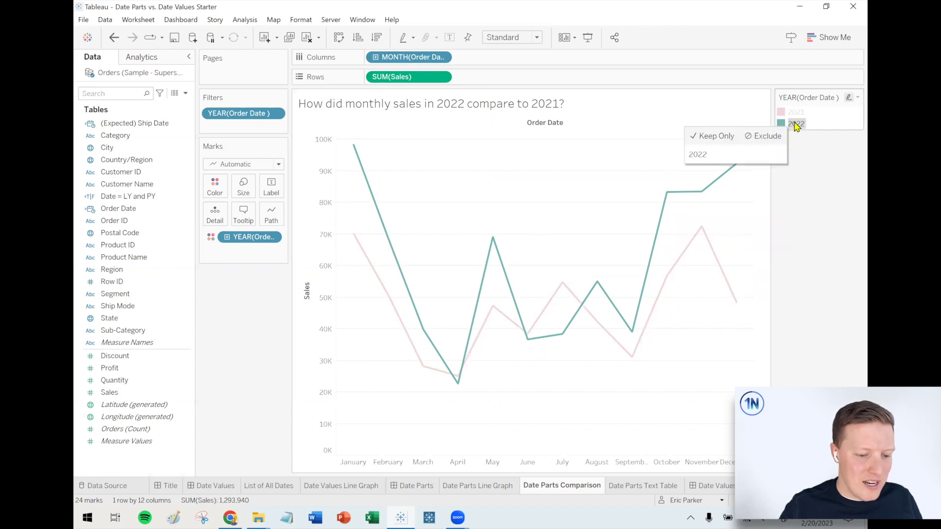
pyautogui.click(837, 259)
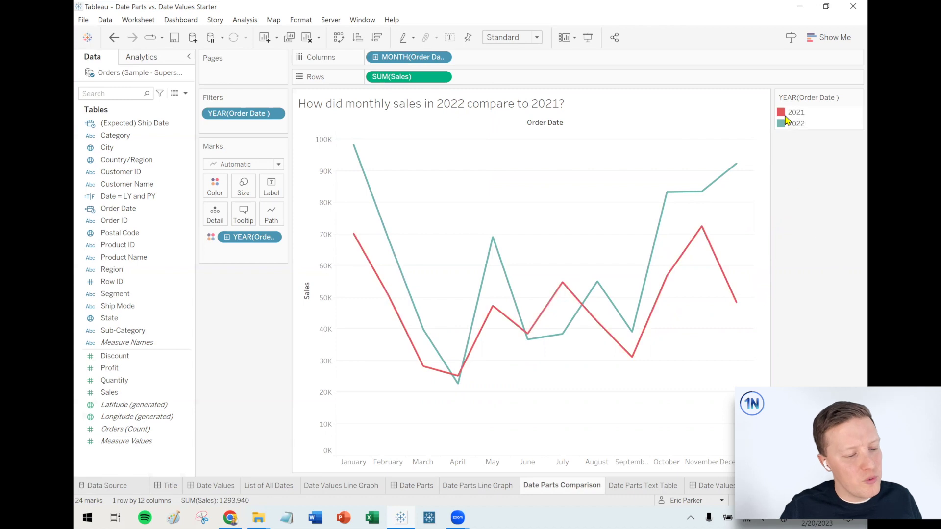
pyautogui.click(796, 112)
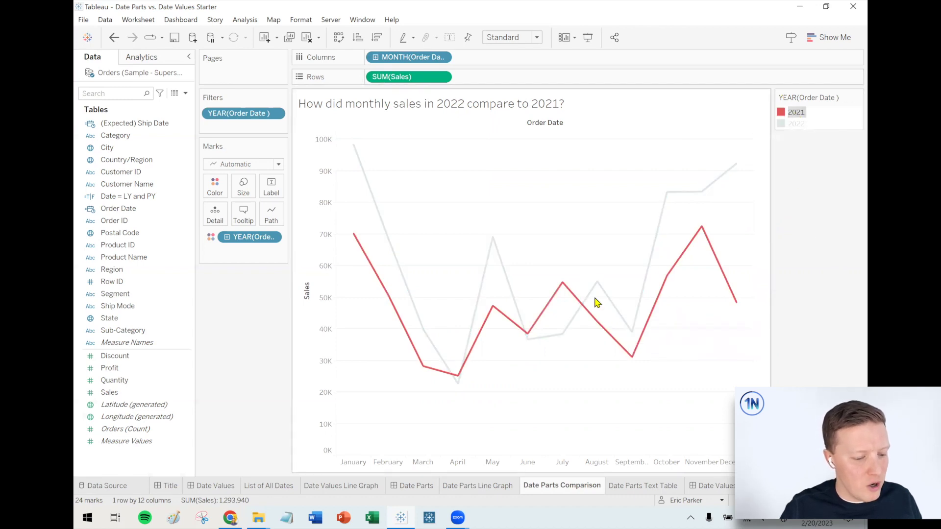
pyautogui.moveTo(564, 290)
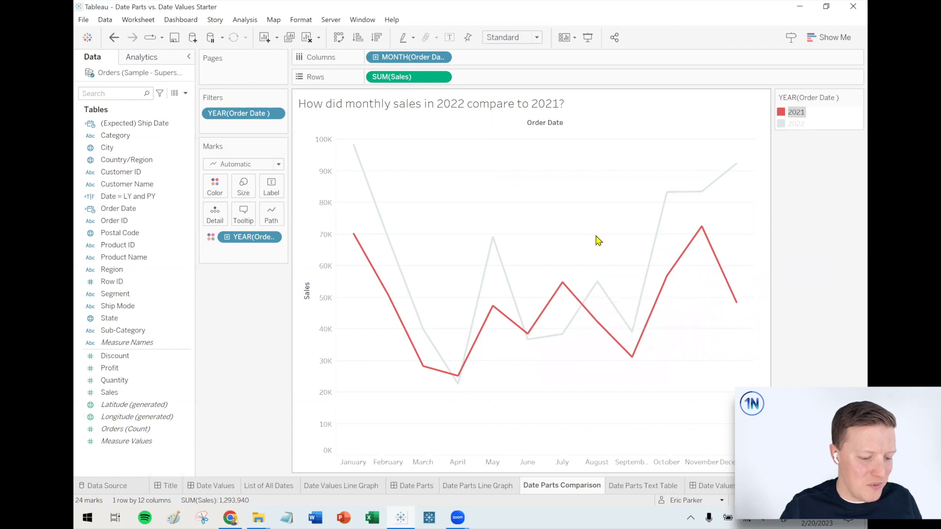
pyautogui.click(598, 240)
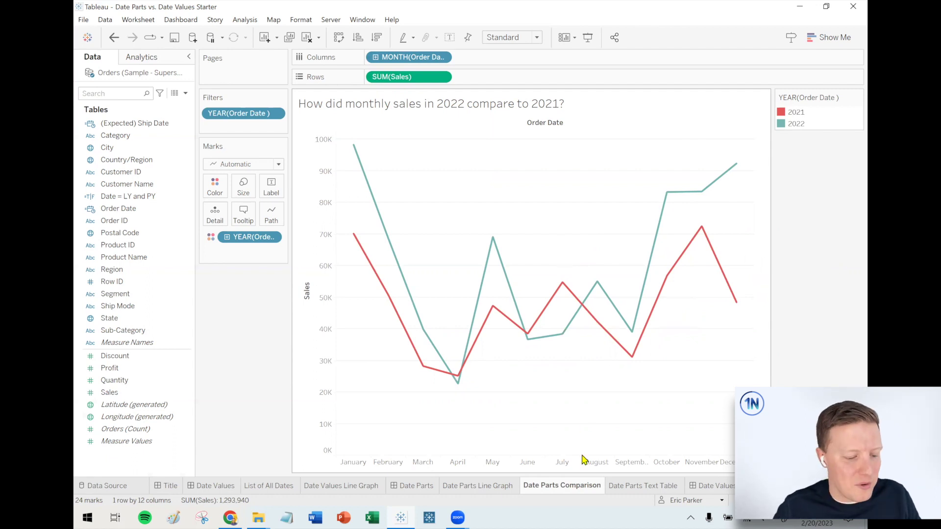
pyautogui.click(648, 487)
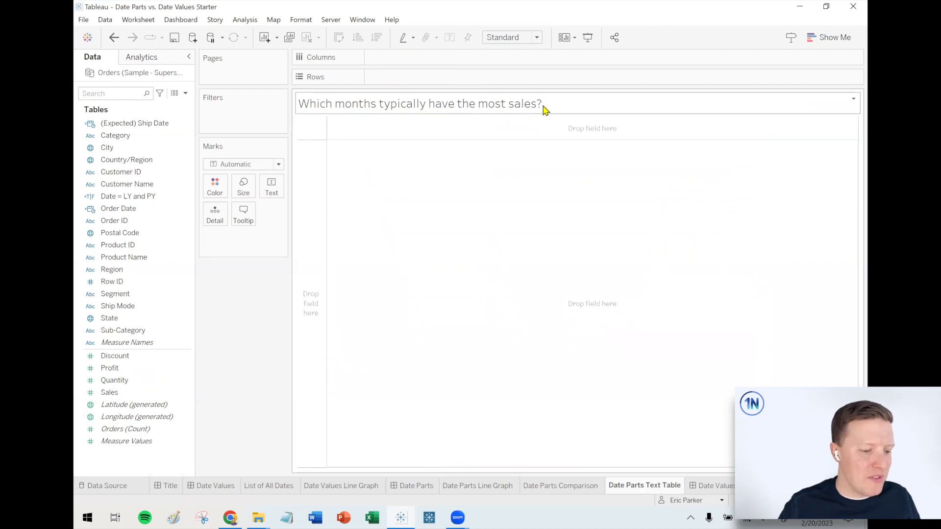
# - Change the mark type on the Date Values Line Graph sheet to Line
pyautogui.click(352, 487)
pyautogui.click(271, 165)
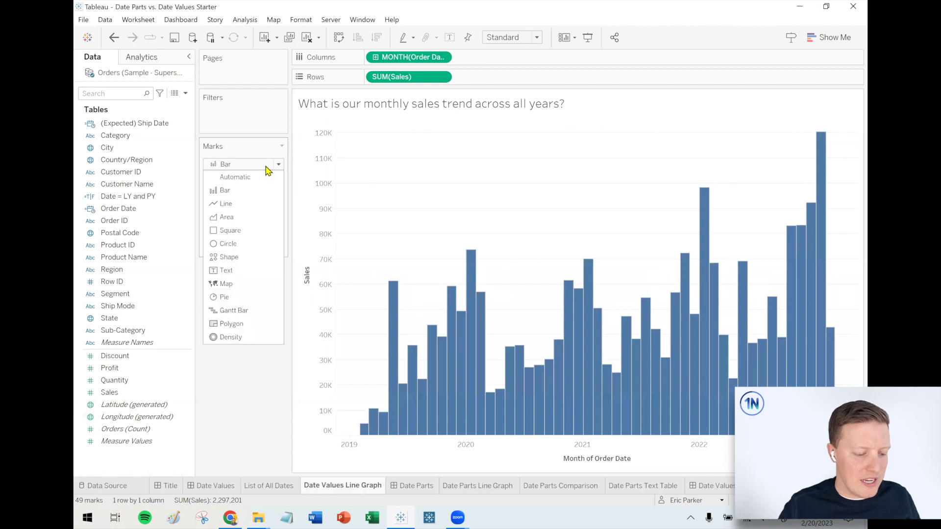
pyautogui.click(254, 204)
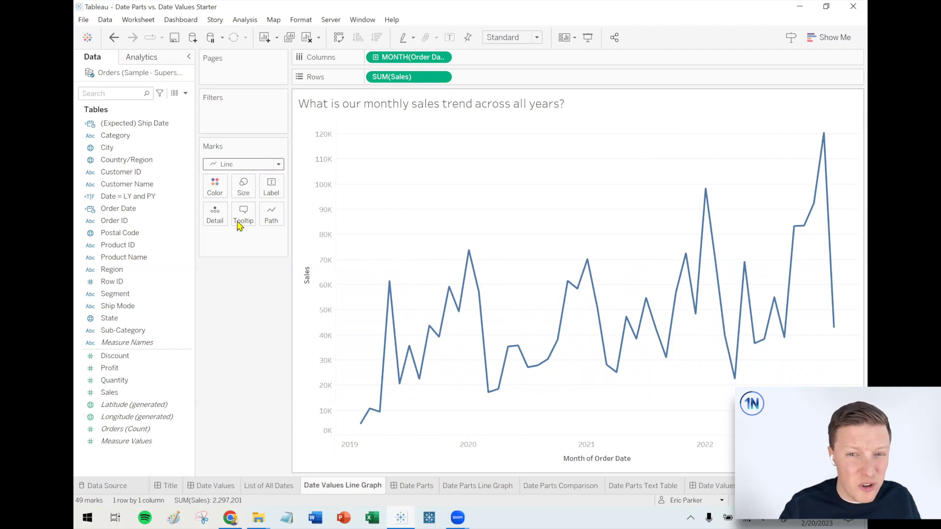
pyautogui.click(143, 222)
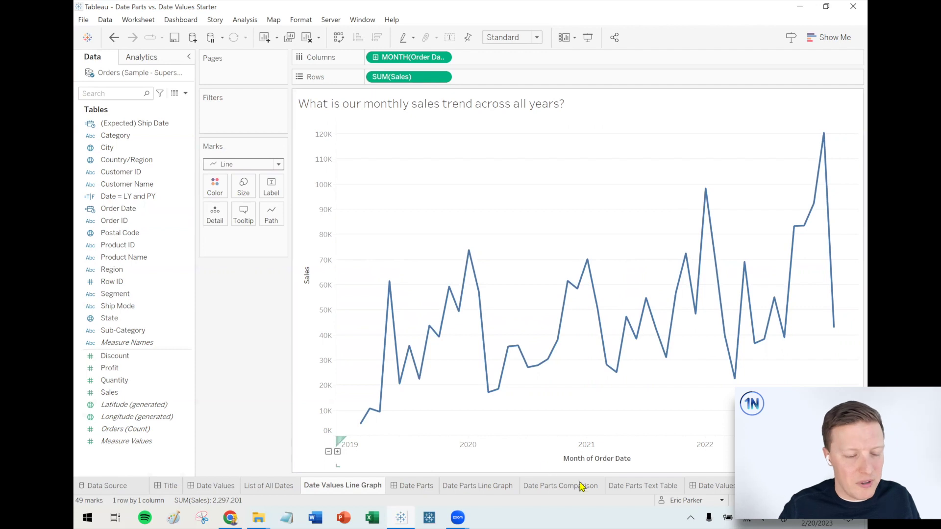
# - On the Date Parts Text Table sheet, show total Sales (2,297,201) as text
pyautogui.click(644, 489)
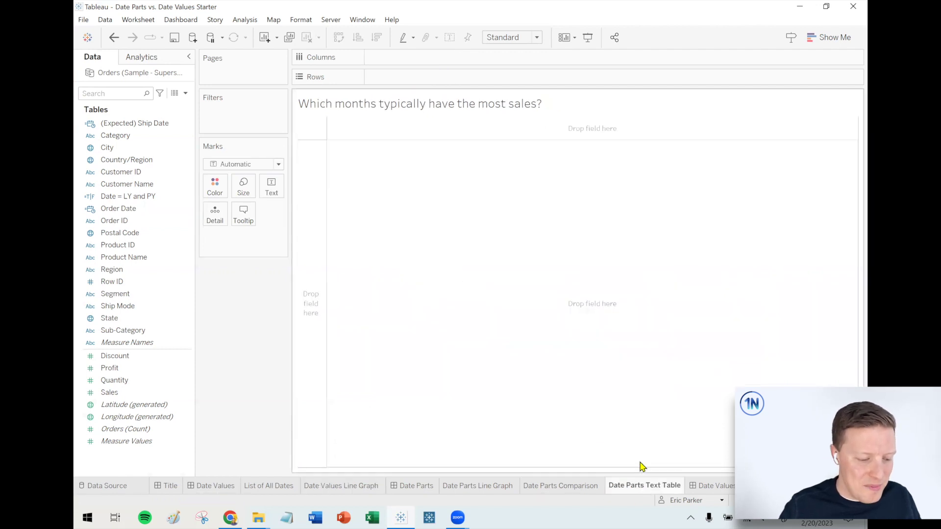
pyautogui.click(174, 223)
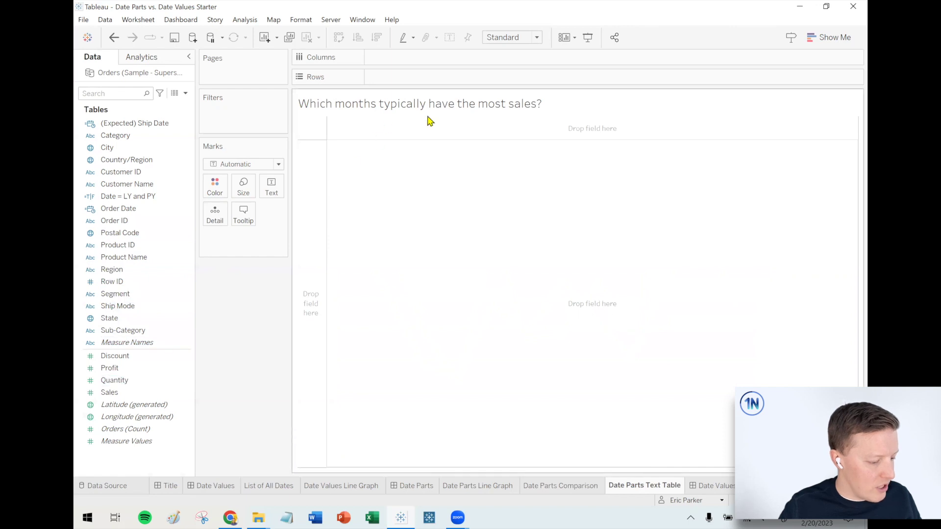
pyautogui.moveTo(109, 392); pyautogui.dragTo(271, 186)
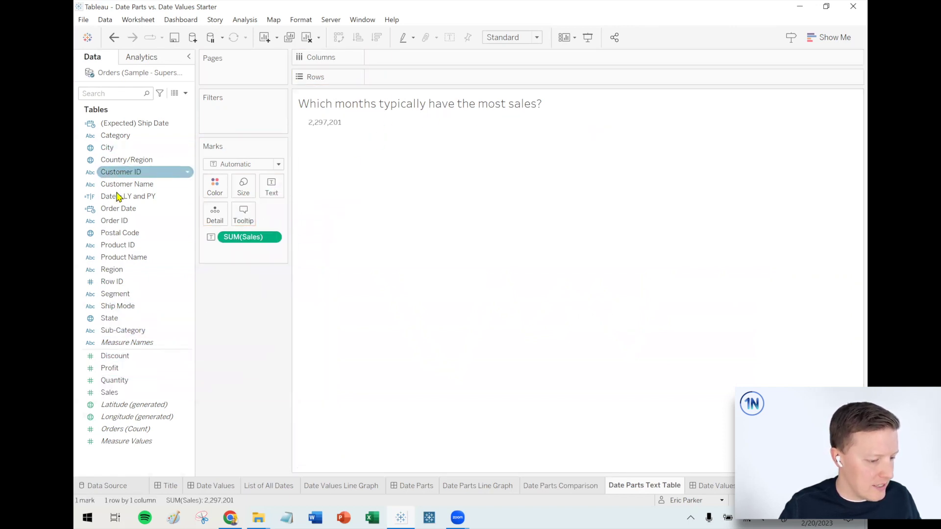
# - Put Order Date years across the columns and the Month date part down the rows
pyautogui.moveTo(172, 208); pyautogui.dragTo(428, 57)
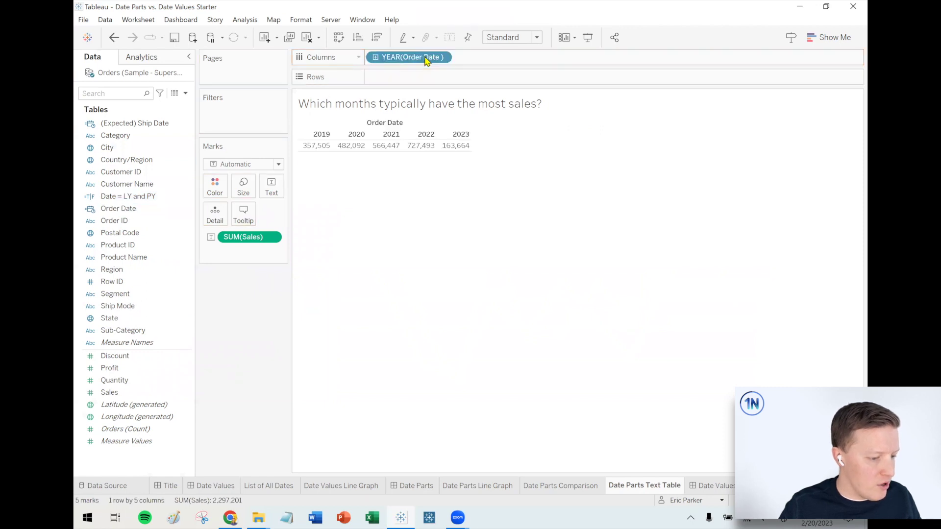
pyautogui.moveTo(126, 208); pyautogui.dragTo(433, 79)
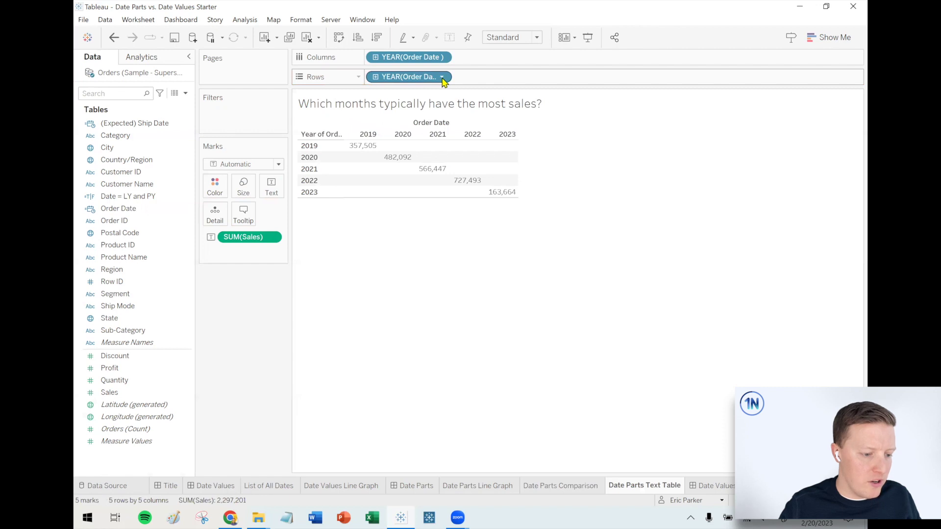
pyautogui.click(442, 78)
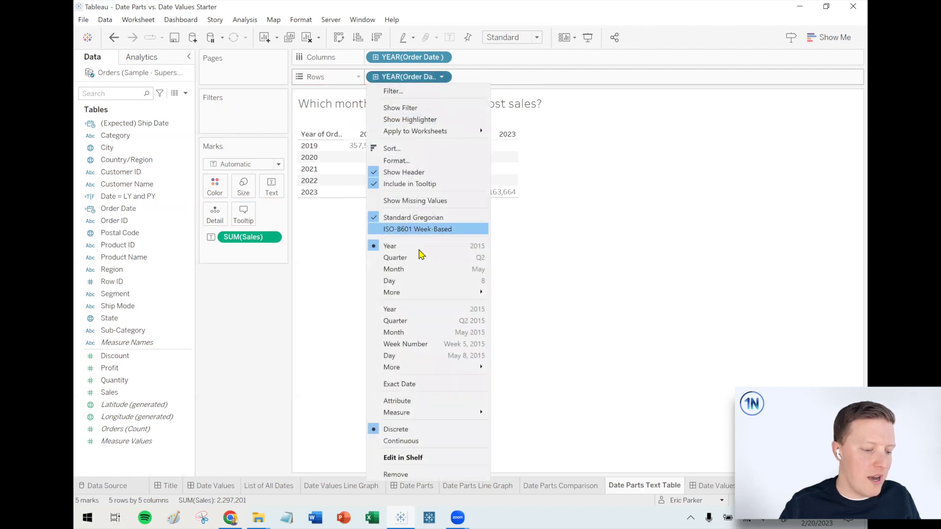
pyautogui.click(415, 270)
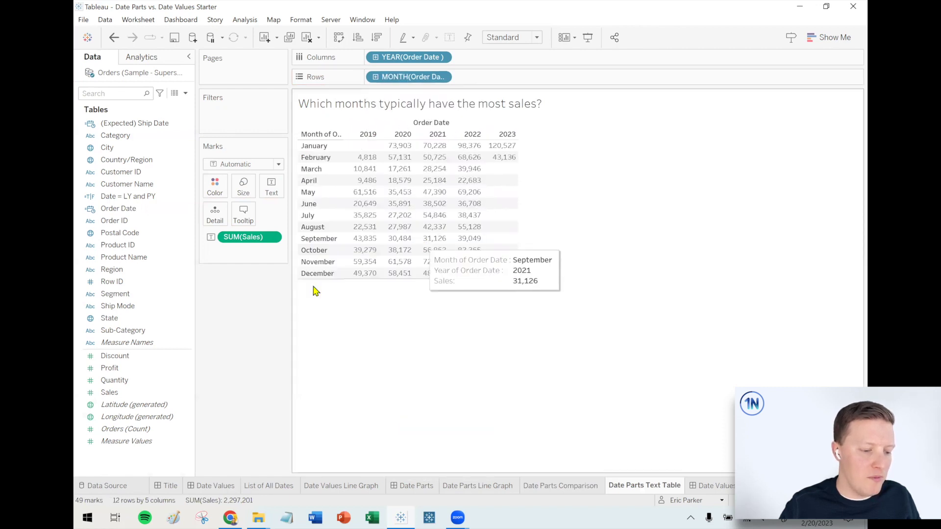
# - Set the marks to Square and color the cells by SUM(Sales)
pyautogui.click(267, 165)
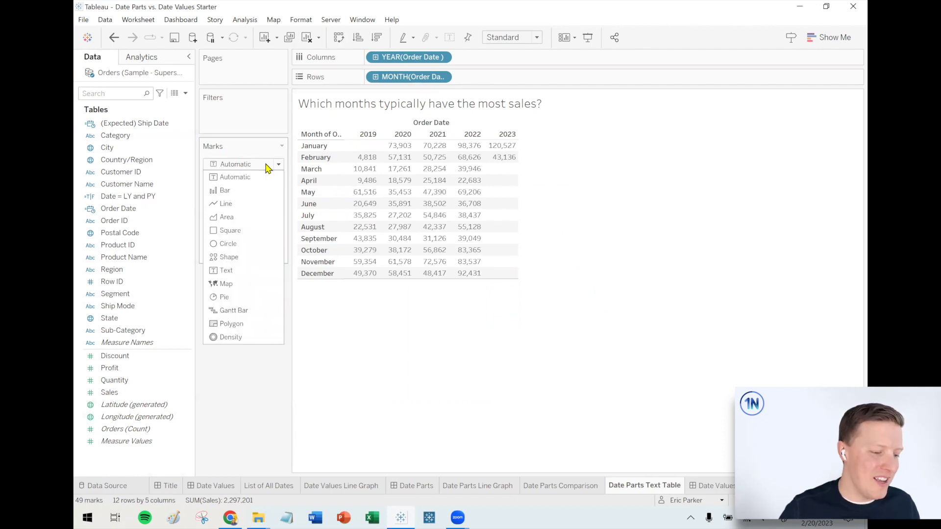
pyautogui.click(253, 231)
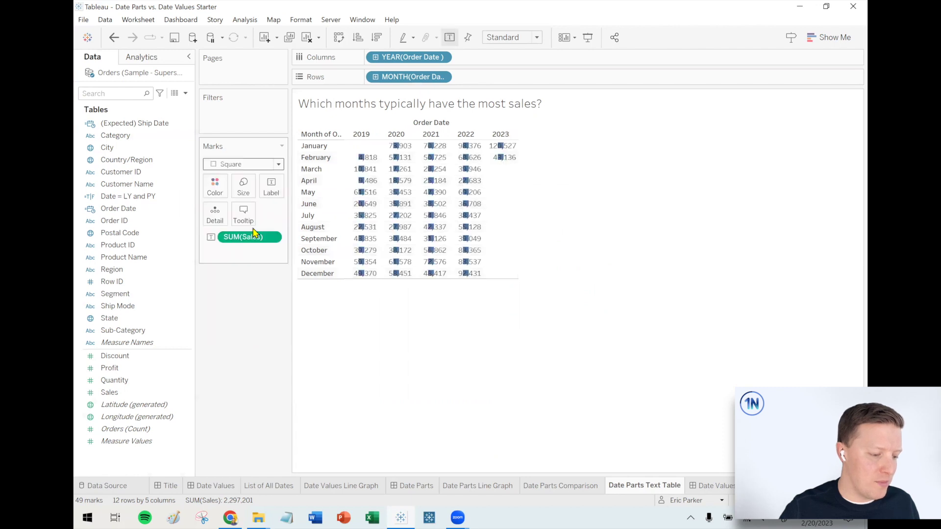
pyautogui.click(109, 392)
pyautogui.moveTo(109, 396); pyautogui.dragTo(215, 188)
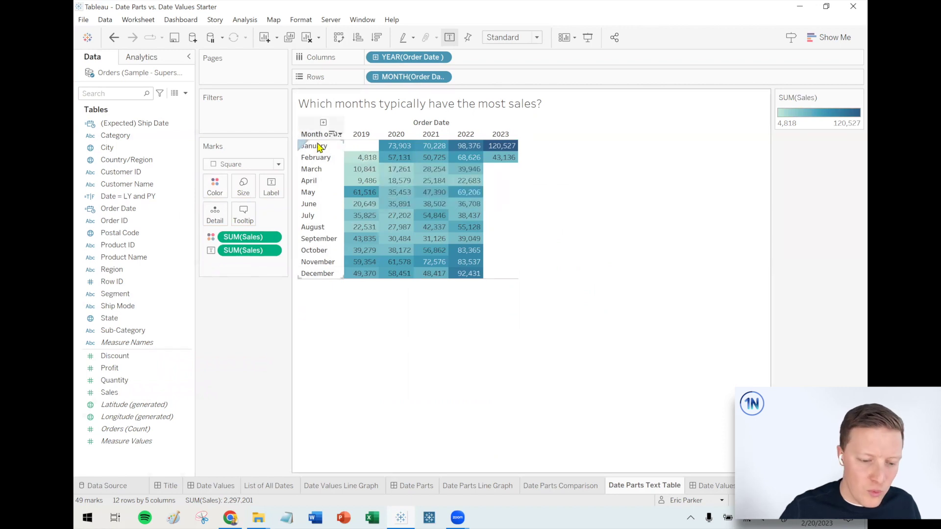
# - Highlight the January row across years, then adjust items in the view and clear the selection
pyautogui.click(316, 146)
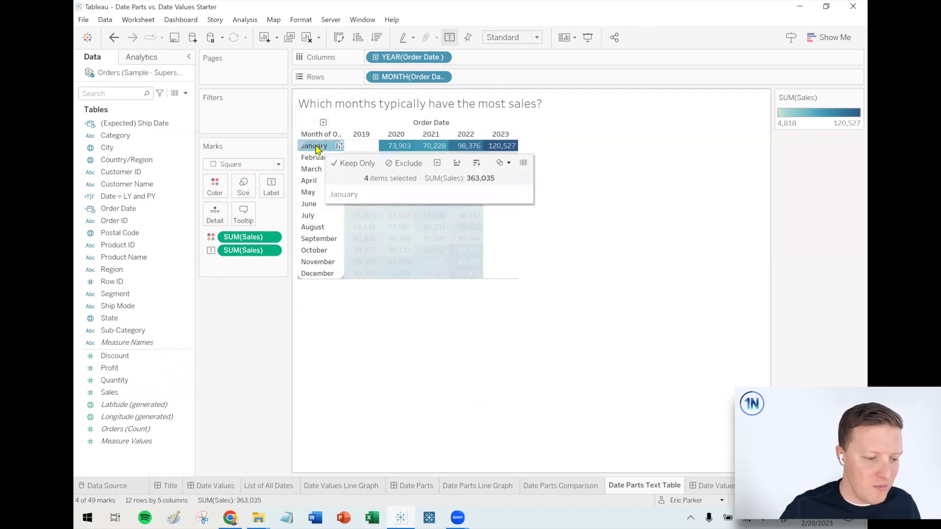
pyautogui.press('Escape')
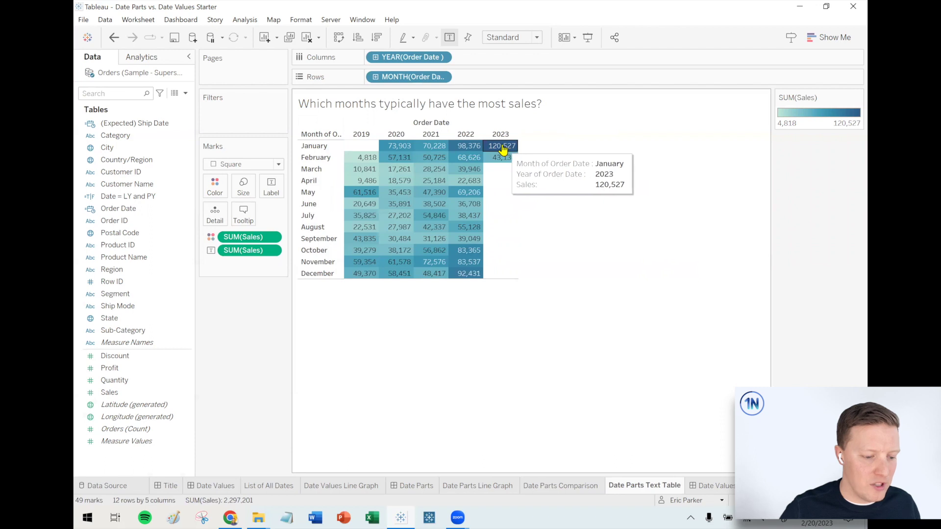
pyautogui.moveTo(367, 162)
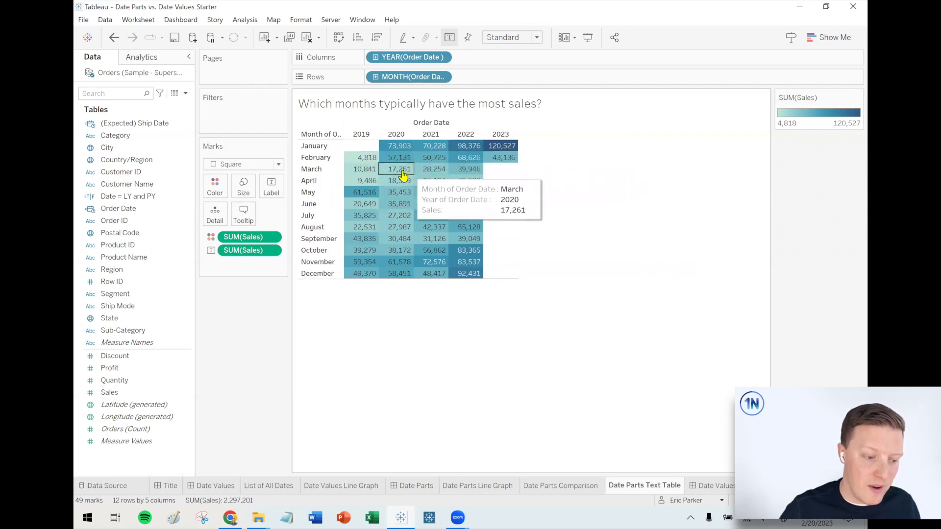
pyautogui.moveTo(422, 235)
pyautogui.mouseDown()
pyautogui.moveTo(320, 262)
pyautogui.moveTo(412, 230)
pyautogui.moveTo(386, 236)
pyautogui.mouseUp()
pyautogui.moveTo(503, 346); pyautogui.dragTo(450, 280)
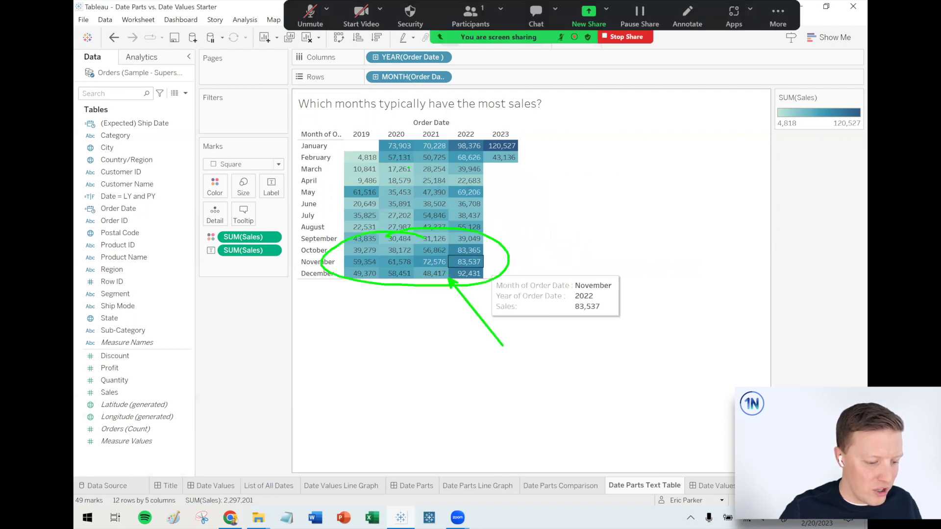
pyautogui.moveTo(413, 160)
pyautogui.mouseDown()
pyautogui.moveTo(353, 168)
pyautogui.moveTo(472, 172)
pyautogui.mouseUp()
pyautogui.moveTo(433, 125)
pyautogui.mouseDown()
pyautogui.moveTo(343, 126)
pyautogui.moveTo(346, 164)
pyautogui.moveTo(416, 122)
pyautogui.mouseUp()
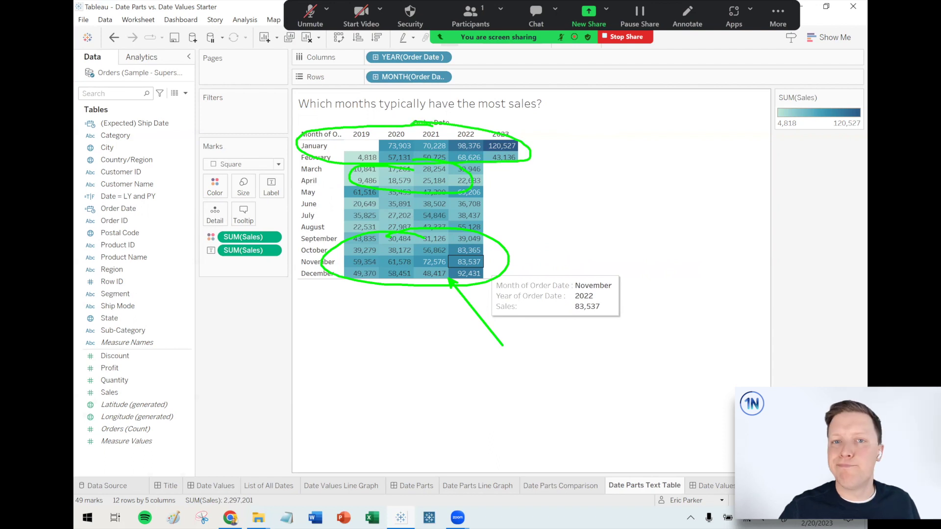
pyautogui.press('Escape')
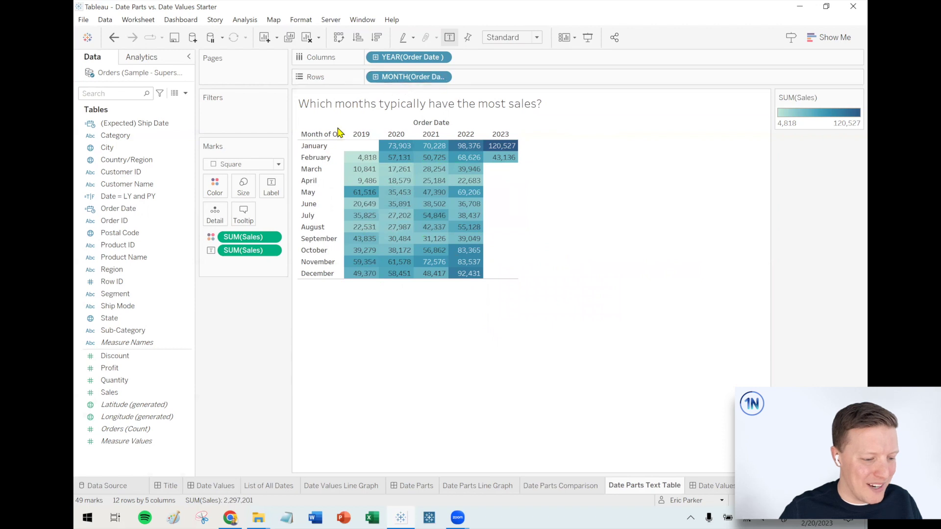
# - Highlight the January, February and March rows in turn to compare sales across years
pyautogui.click(324, 147)
pyautogui.click(317, 158)
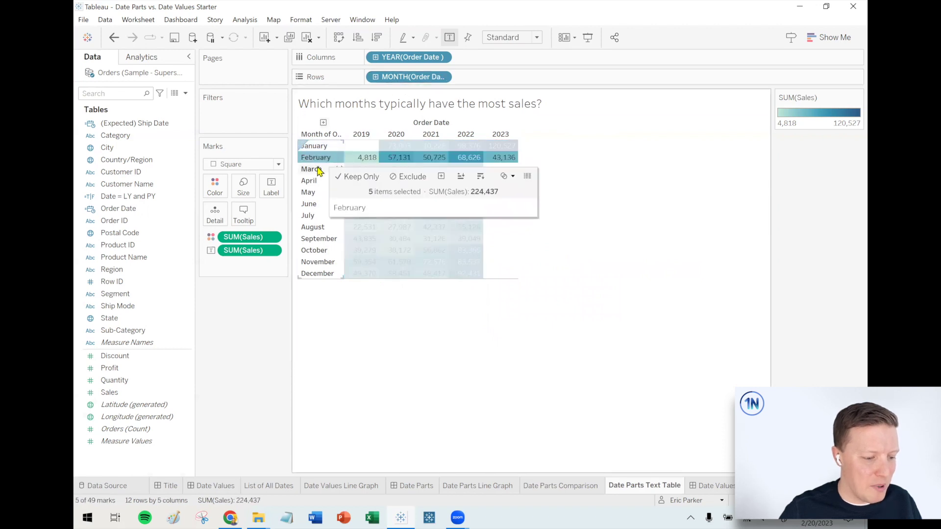
pyautogui.click(317, 170)
pyautogui.click(317, 169)
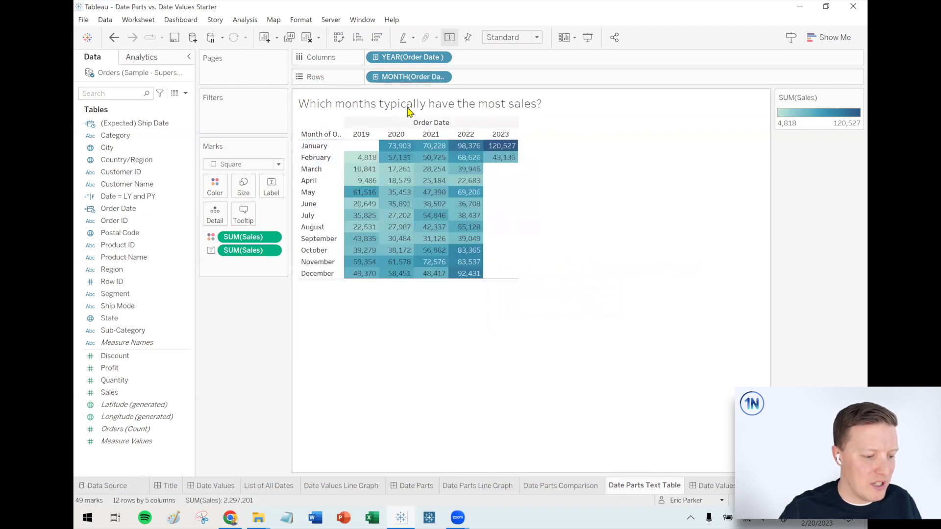
pyautogui.click(441, 77)
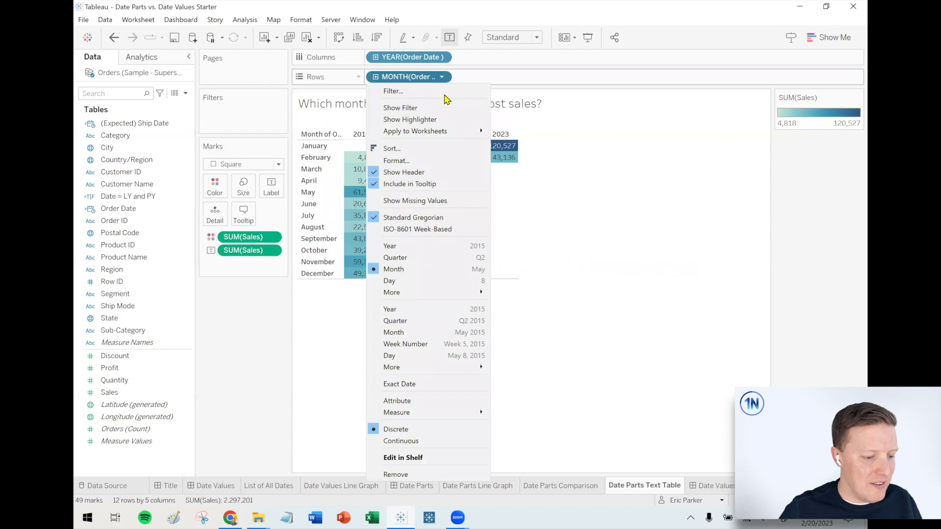
pyautogui.click(426, 331)
pyautogui.click(343, 202)
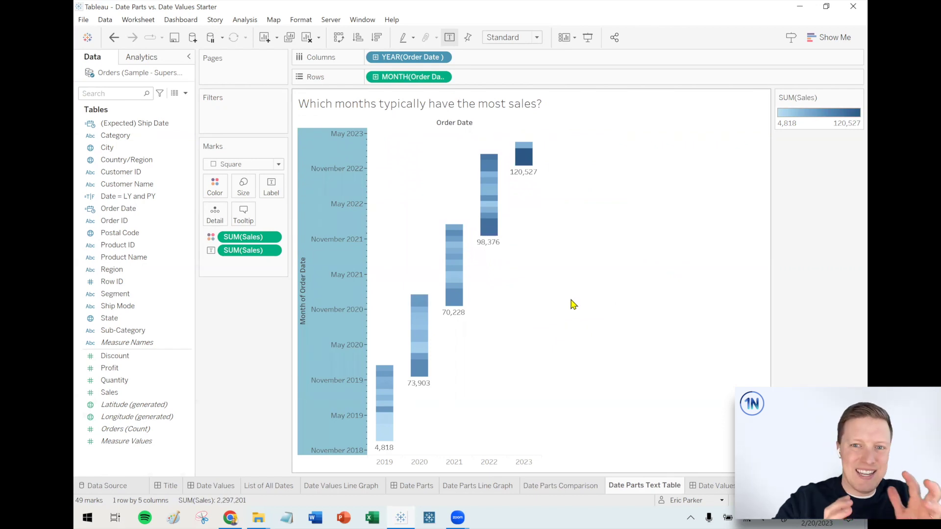
pyautogui.click(442, 77)
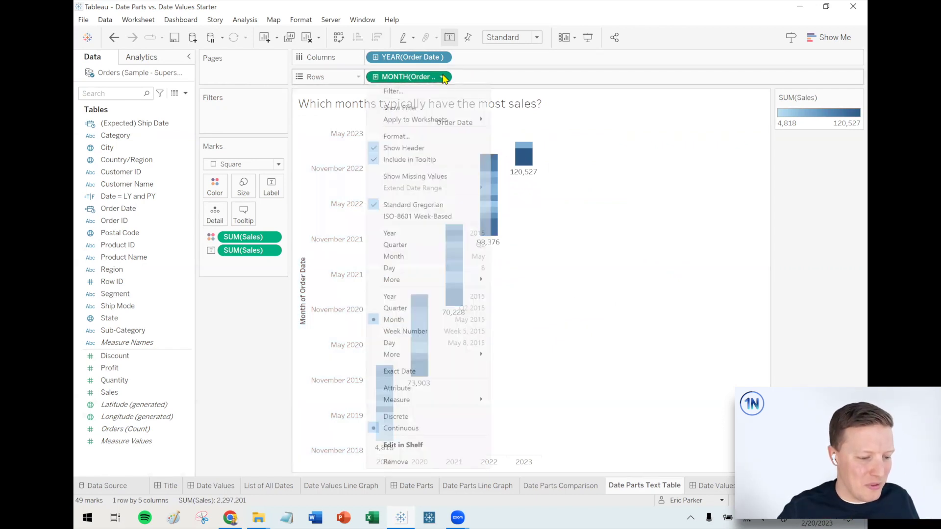
pyautogui.click(451, 257)
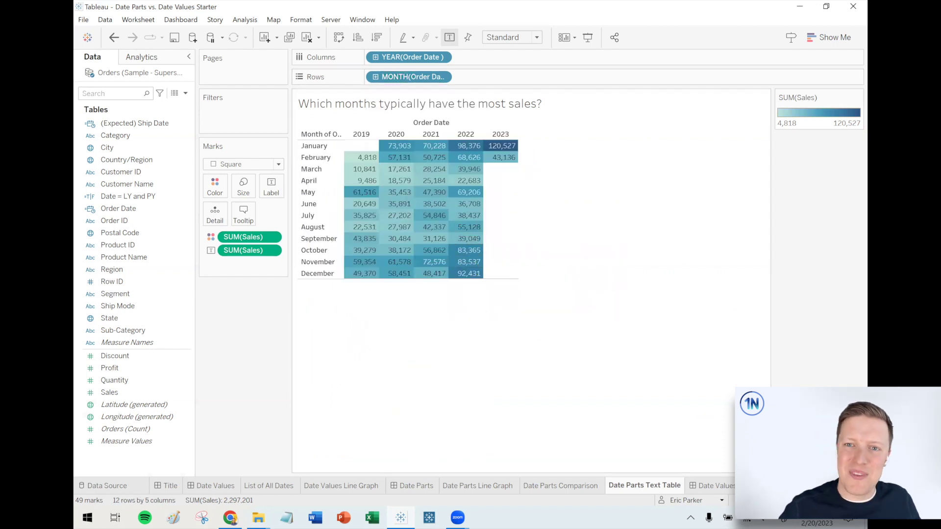
pyautogui.hscroll(4, 470, 486)
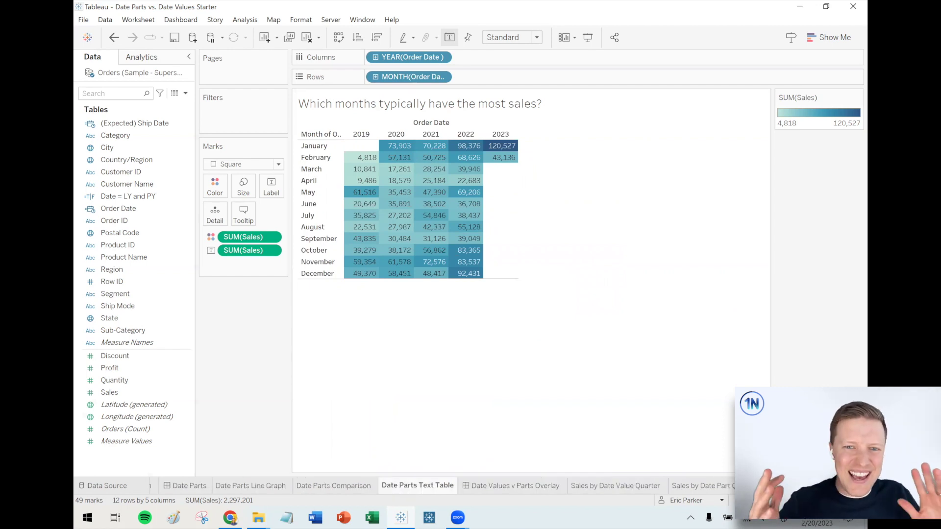
pyautogui.click(508, 486)
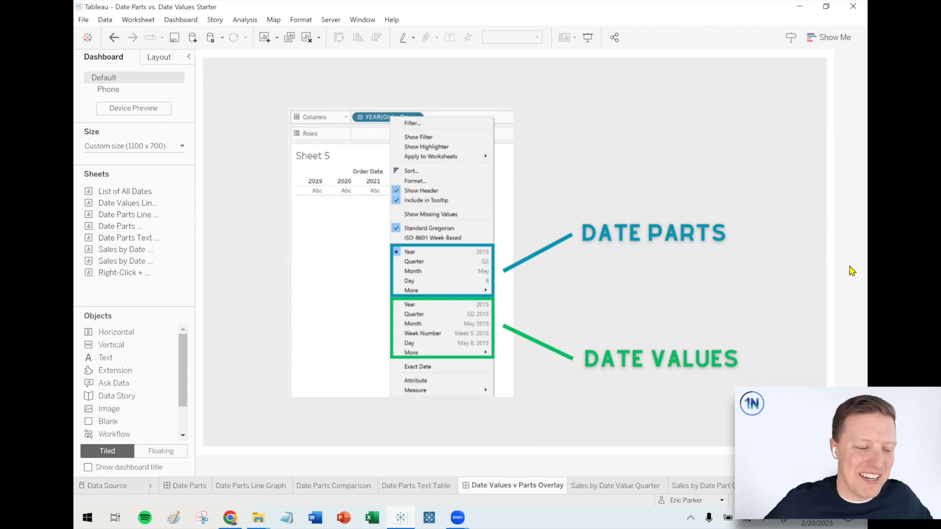
# - Switch to the empty Sales by Date Value Quarter worksheet
pyautogui.click(616, 486)
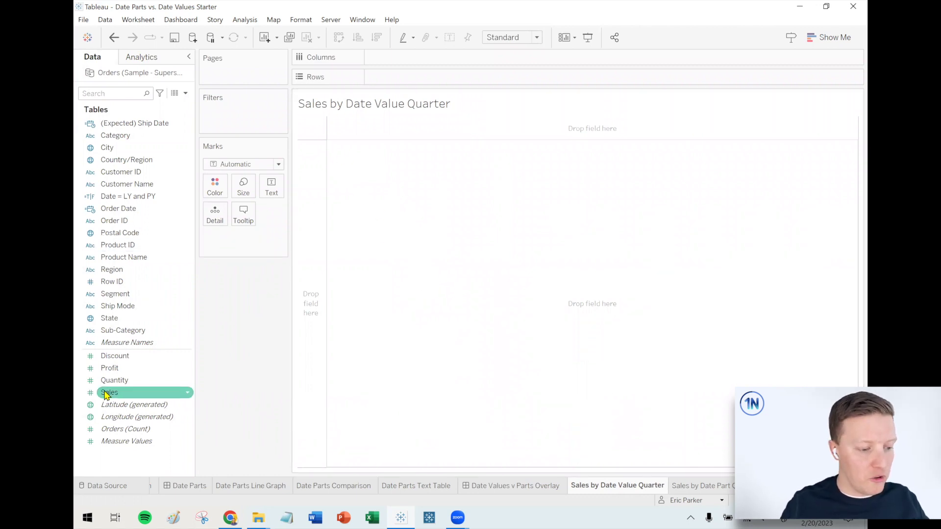
# - Plot total Sales against continuous Order Date quarters as one line from 2019 to 2023
pyautogui.moveTo(108, 392); pyautogui.dragTo(403, 77)
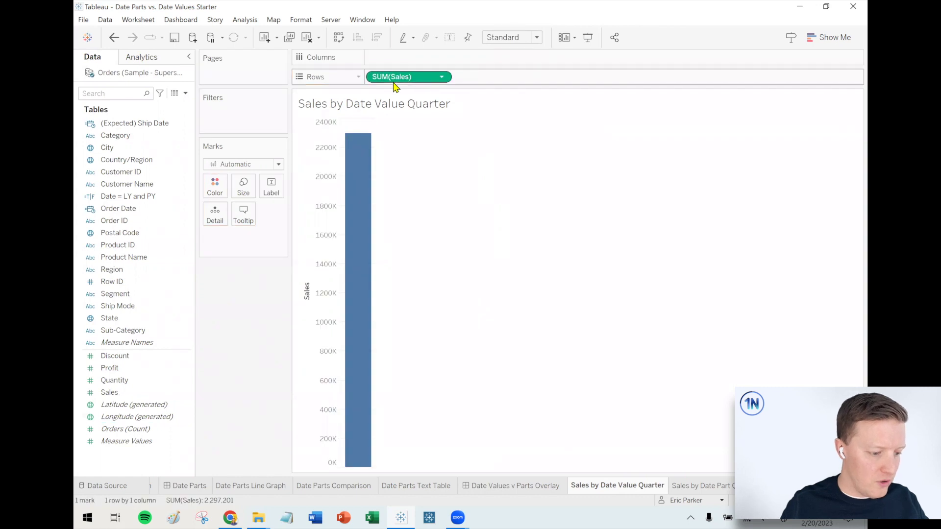
pyautogui.click(137, 197)
pyautogui.click(126, 210)
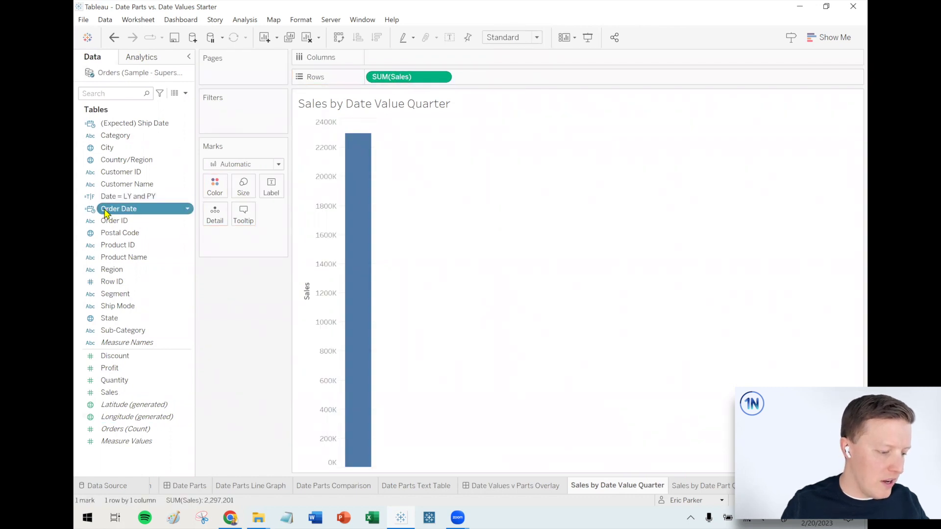
pyautogui.moveTo(121, 214); pyautogui.dragTo(447, 64)
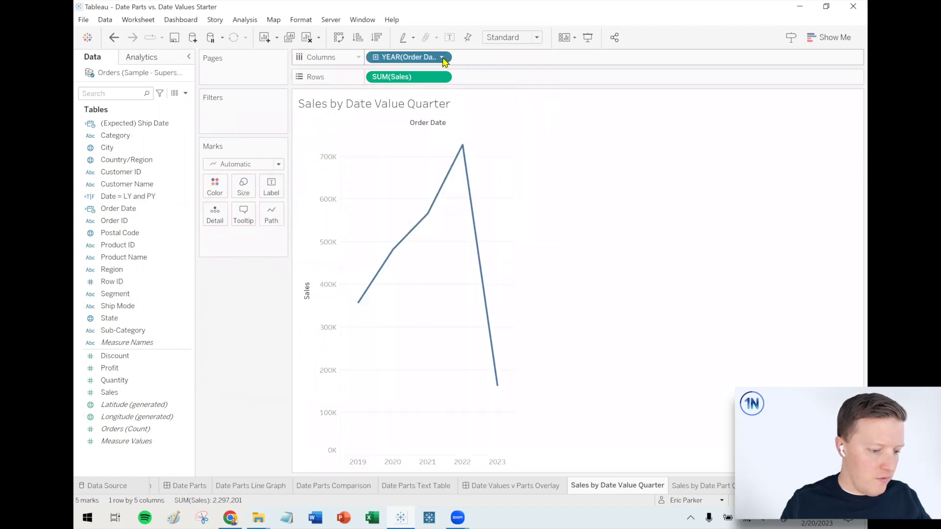
pyautogui.click(442, 58)
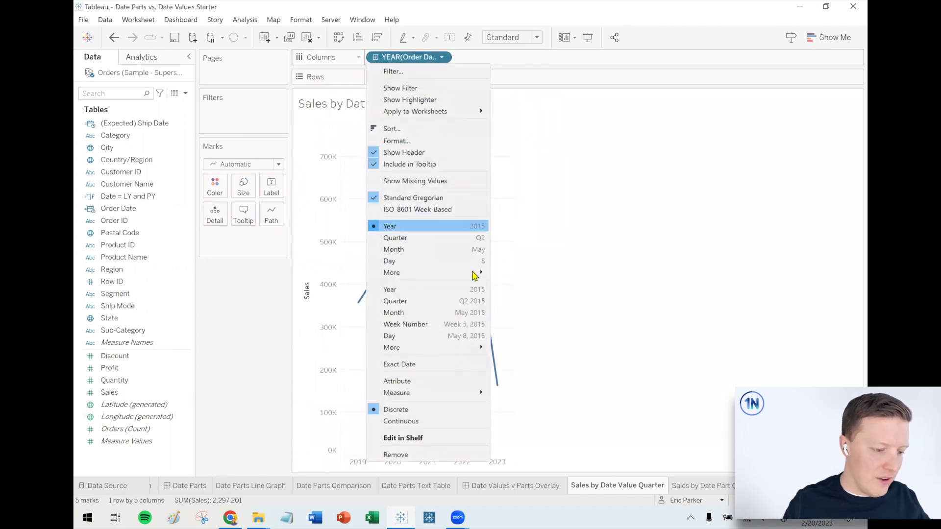
pyautogui.click(479, 302)
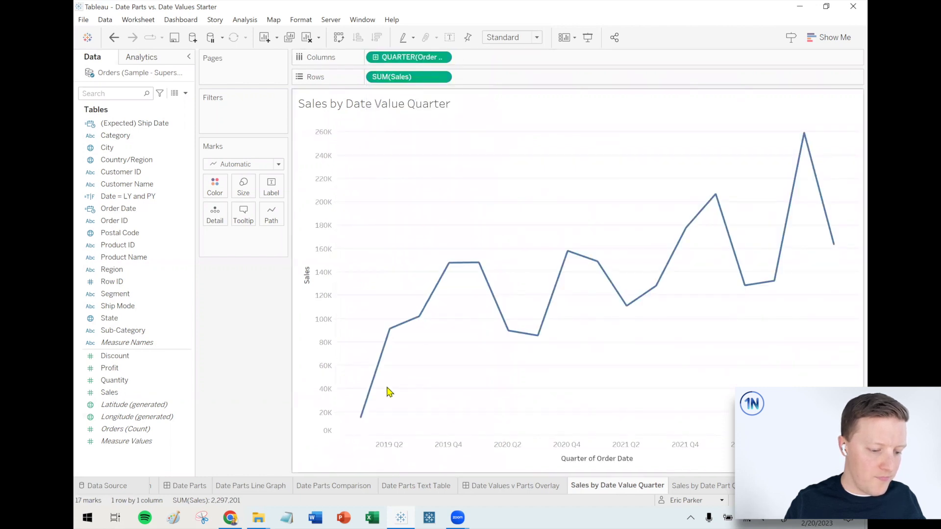
pyautogui.moveTo(399, 333)
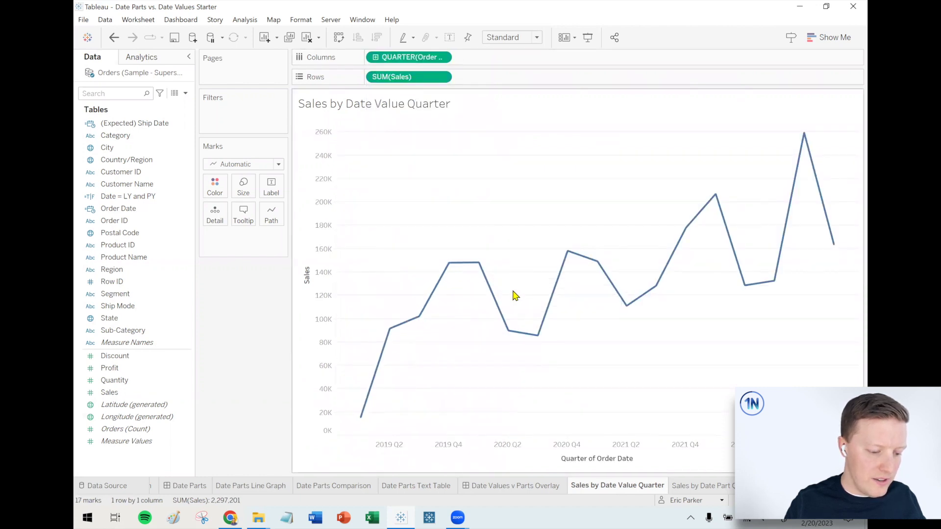
pyautogui.moveTo(823, 289)
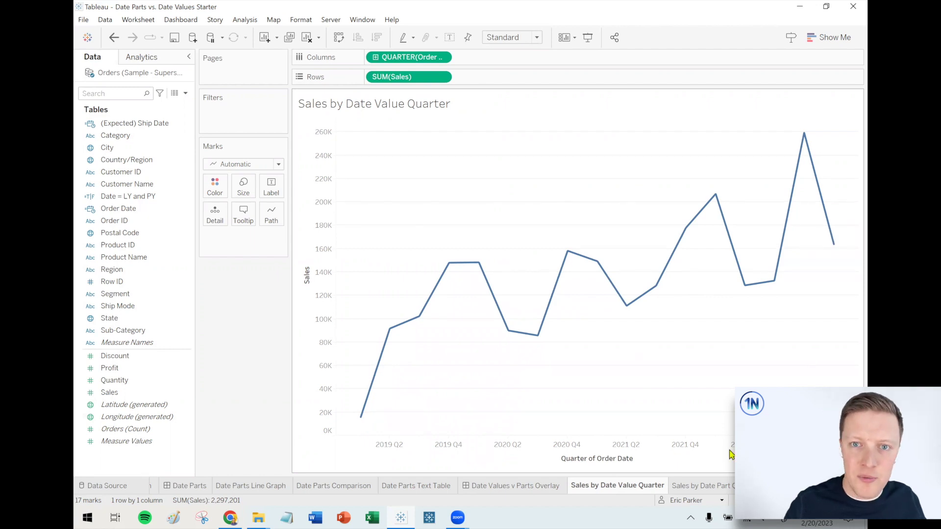
pyautogui.click(711, 486)
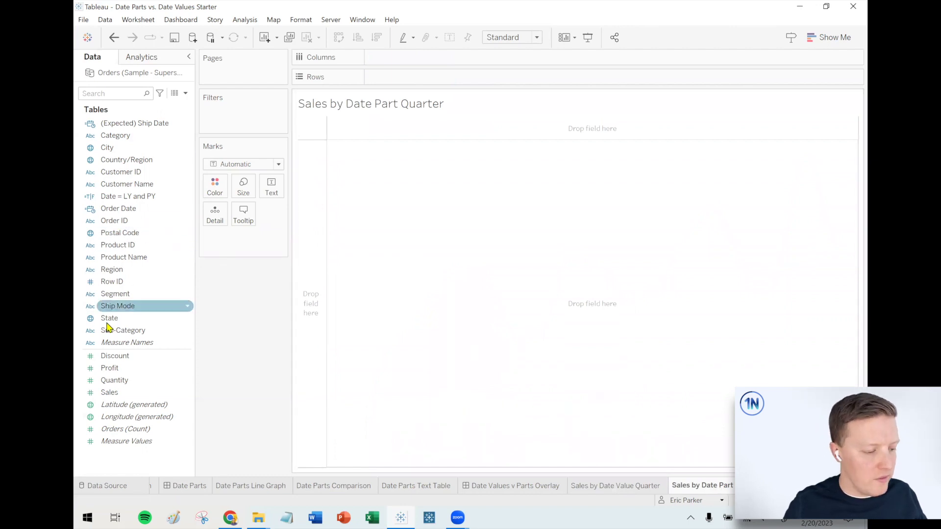
# - Plot Sales by the Quarter date part of Order Date as four Q1–Q4 bars
pyautogui.moveTo(102, 396); pyautogui.dragTo(393, 80)
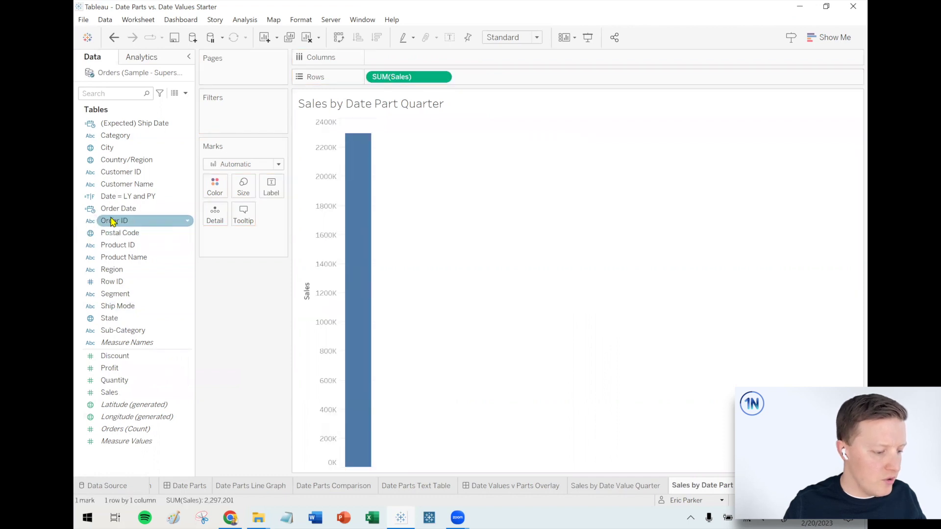
pyautogui.moveTo(122, 214); pyautogui.dragTo(413, 62)
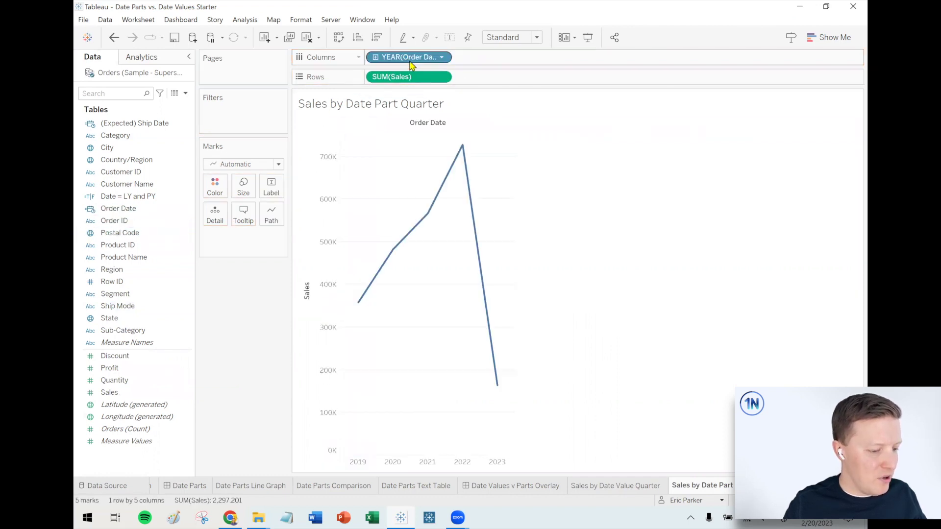
pyautogui.click(445, 58)
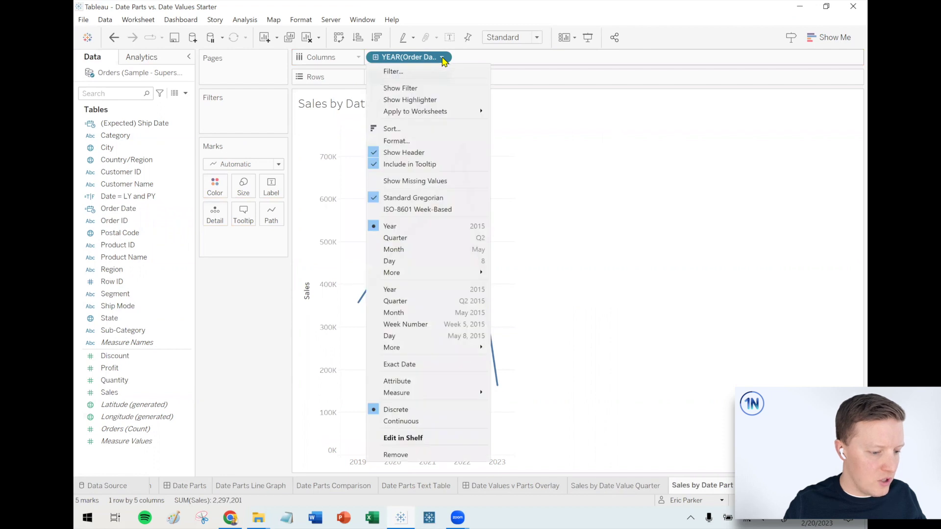
pyautogui.click(457, 243)
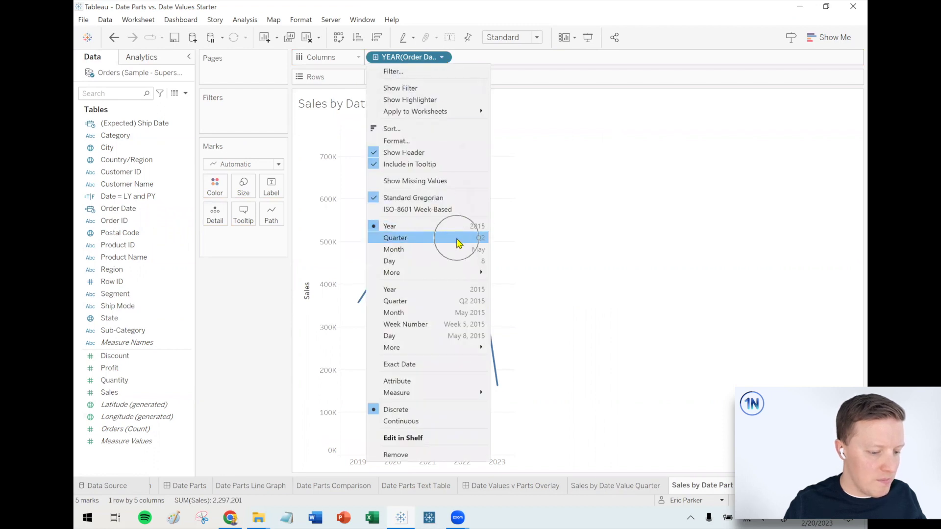
pyautogui.click(273, 169)
pyautogui.click(263, 188)
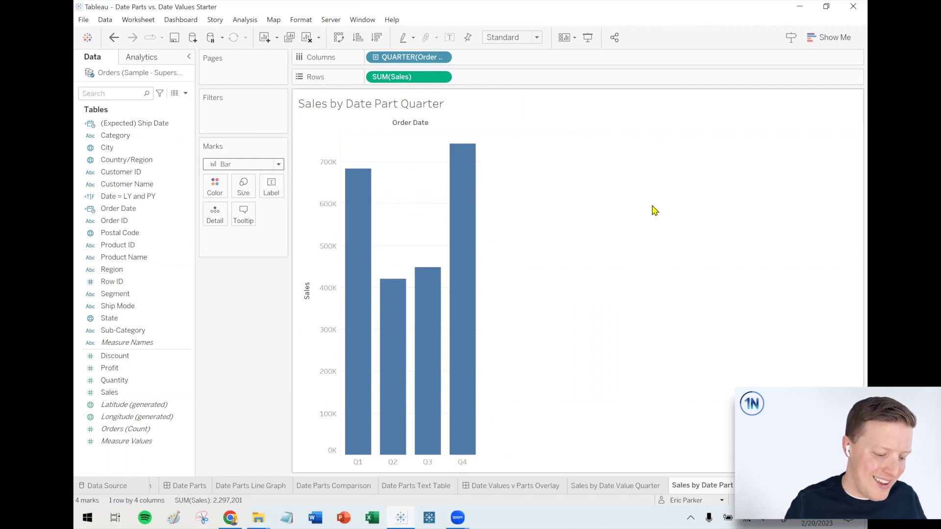
# - Compare the Date Value Quarter and Date Part Quarter sheets, then open Right-Click + Drag
pyautogui.click(630, 488)
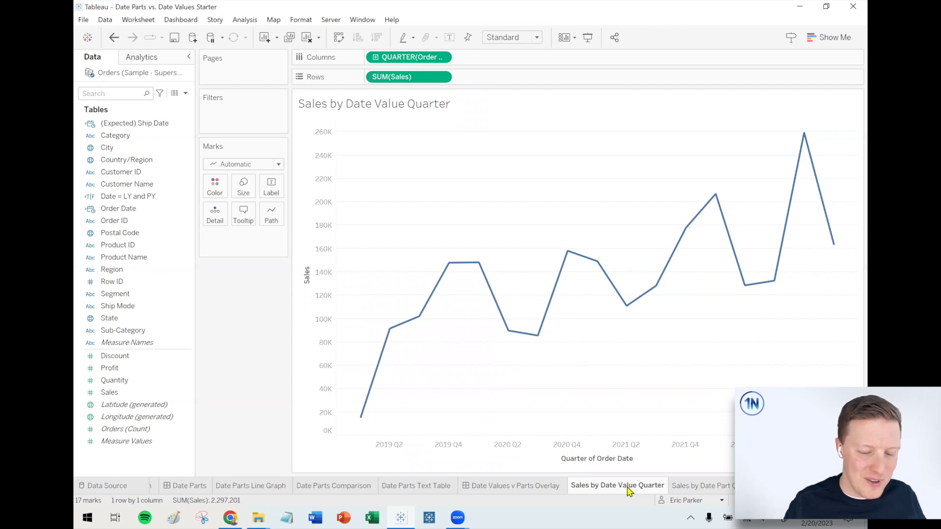
pyautogui.click(716, 488)
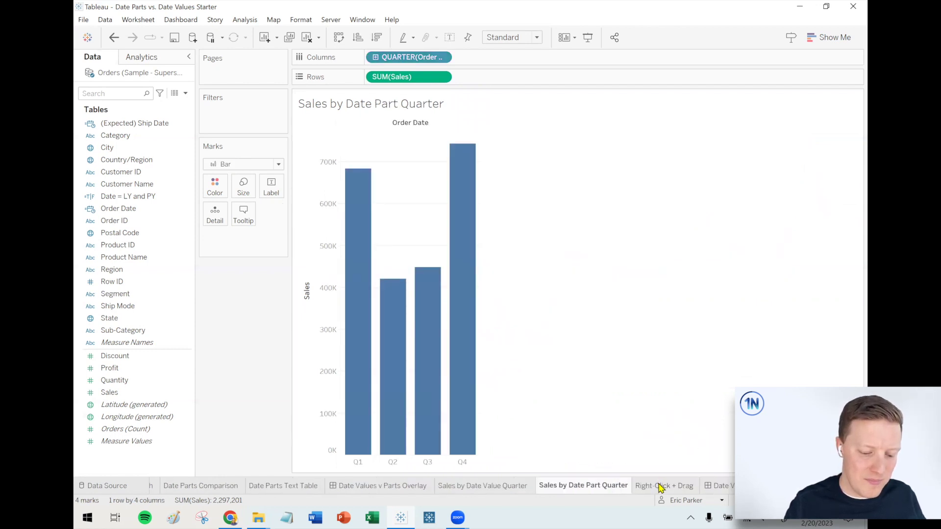
pyautogui.click(661, 488)
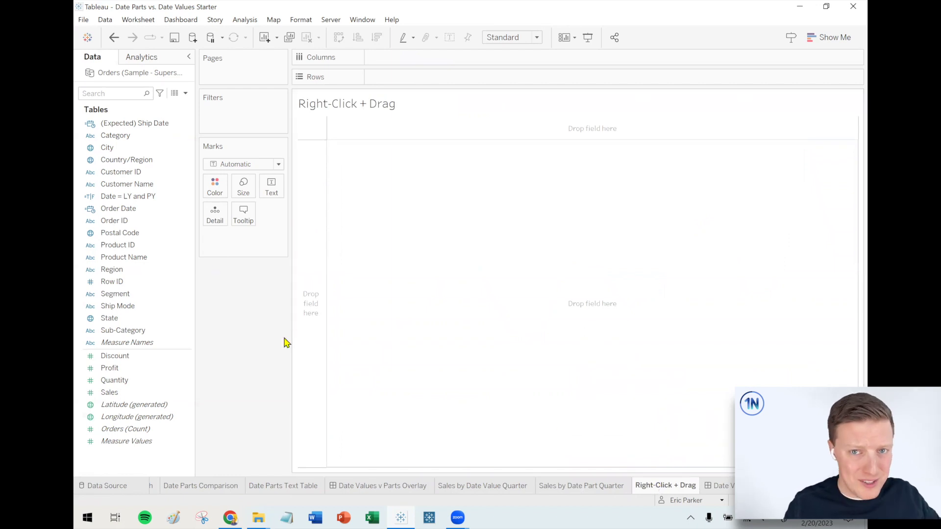
# - Chart Sales by exact-day MDY Order Date and fit it to Entire View
pyautogui.moveTo(109, 392); pyautogui.dragTo(319, 341)
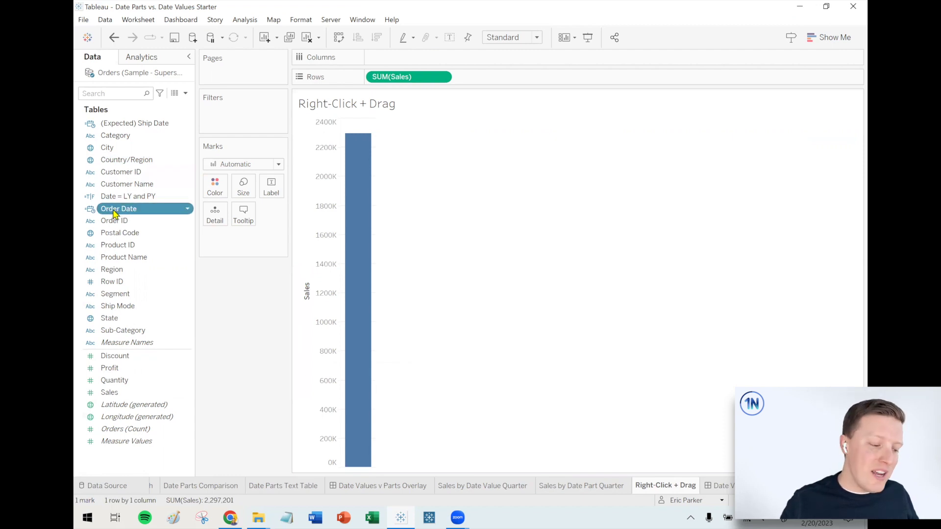
pyautogui.moveTo(113, 211); pyautogui.dragTo(491, 62)
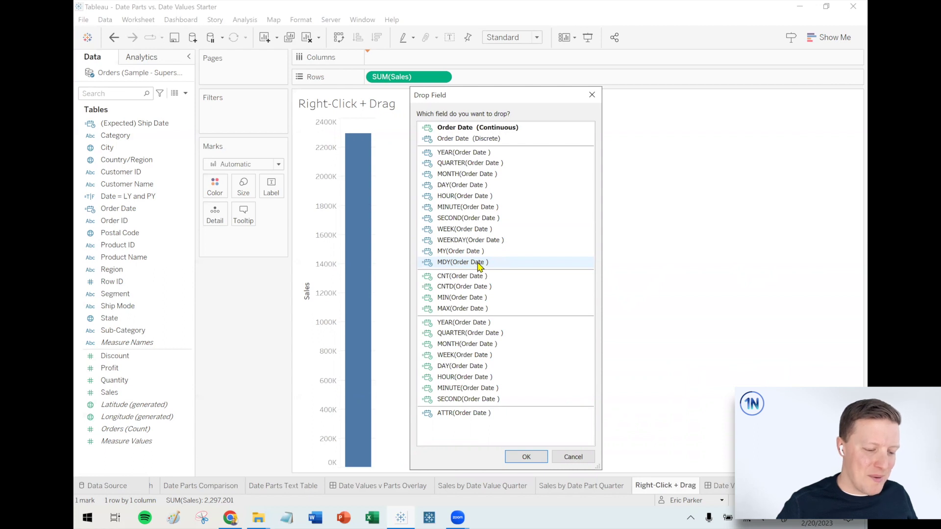
pyautogui.click(479, 265)
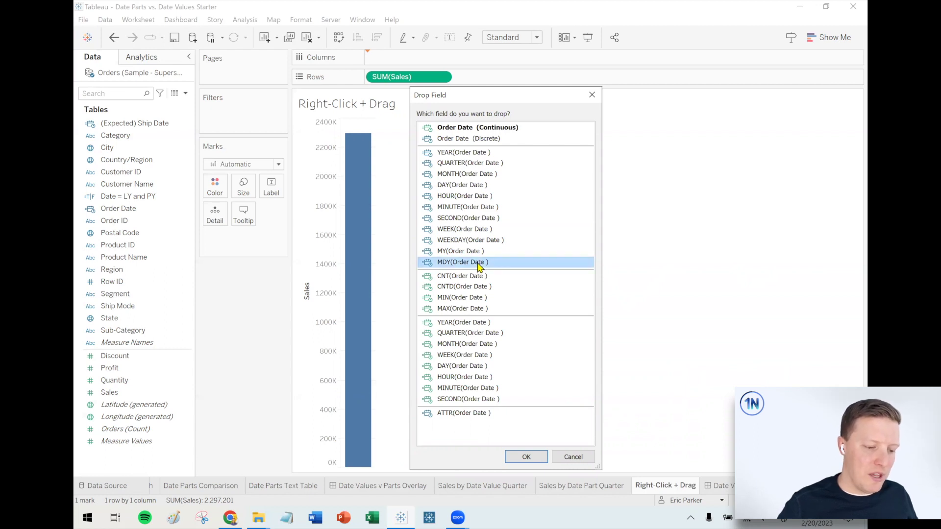
pyautogui.click(527, 458)
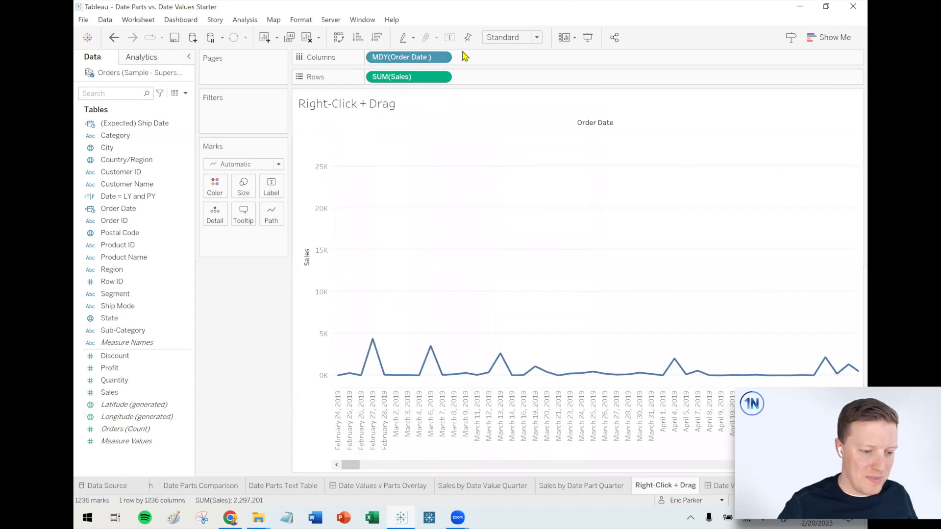
pyautogui.click(512, 37)
pyautogui.click(515, 77)
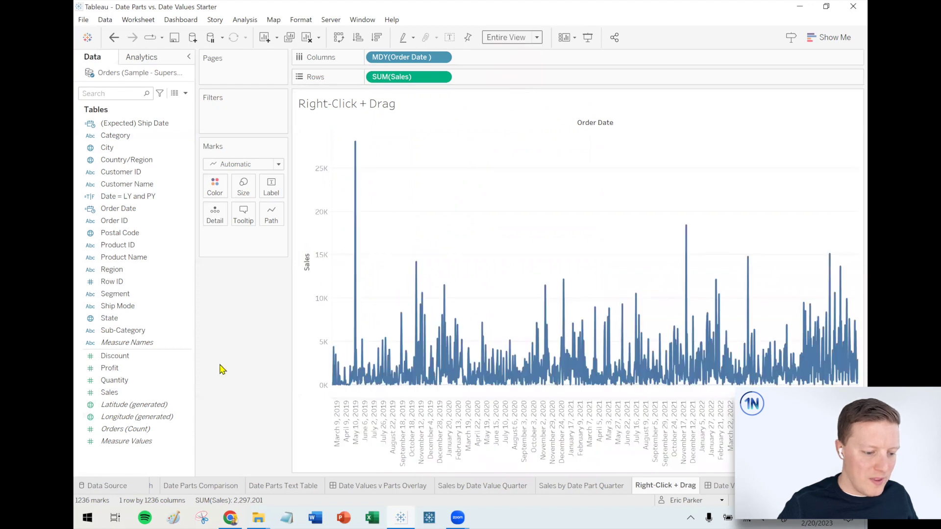
# - Select the January 17 and February 9, 2021 marks, then clear the selection
pyautogui.click(571, 439)
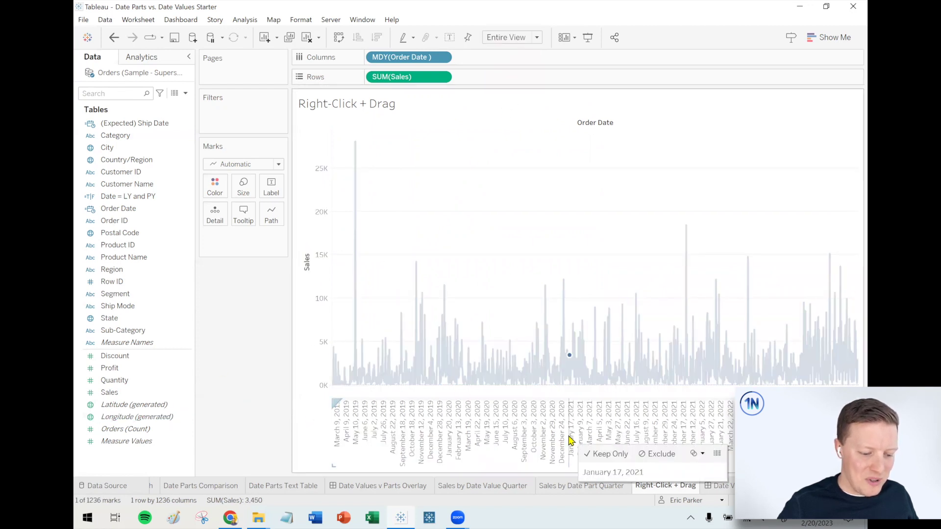
pyautogui.click(583, 432)
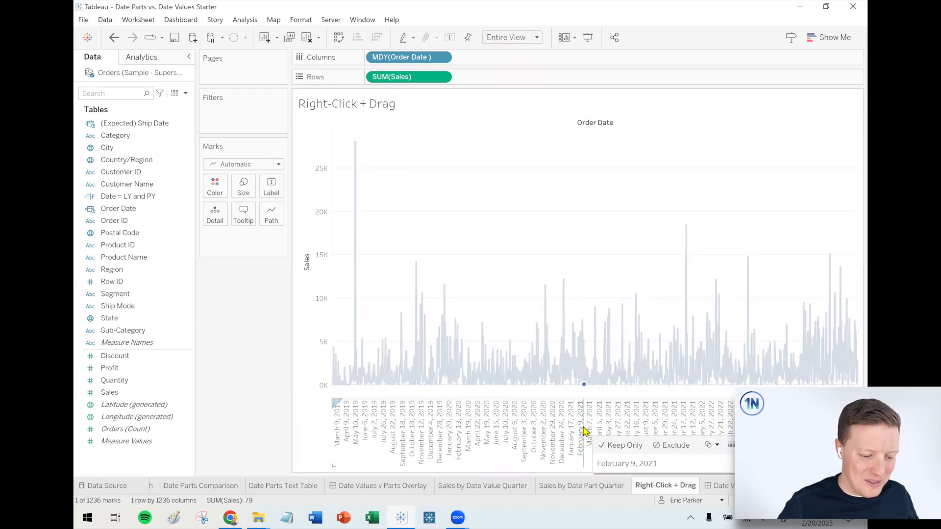
pyautogui.click(583, 432)
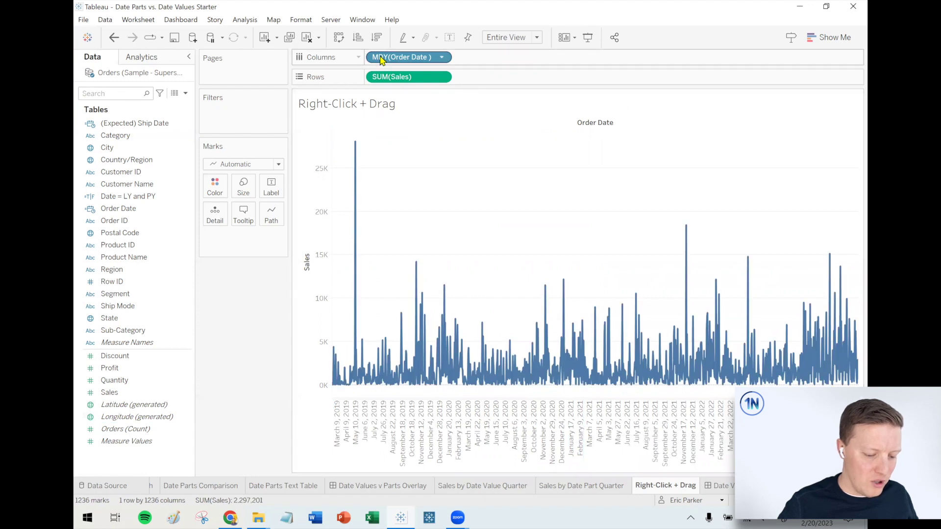
# - Replace the daily Order Date on Columns with continuous WEEK(Order Date)
pyautogui.click(120, 208)
pyautogui.rightClick(128, 209)
pyautogui.moveTo(402, 58)
pyautogui.mouseDown()
pyautogui.moveTo(174, 267)
pyautogui.moveTo(105, 206)
pyautogui.moveTo(411, 60)
pyautogui.mouseUp()
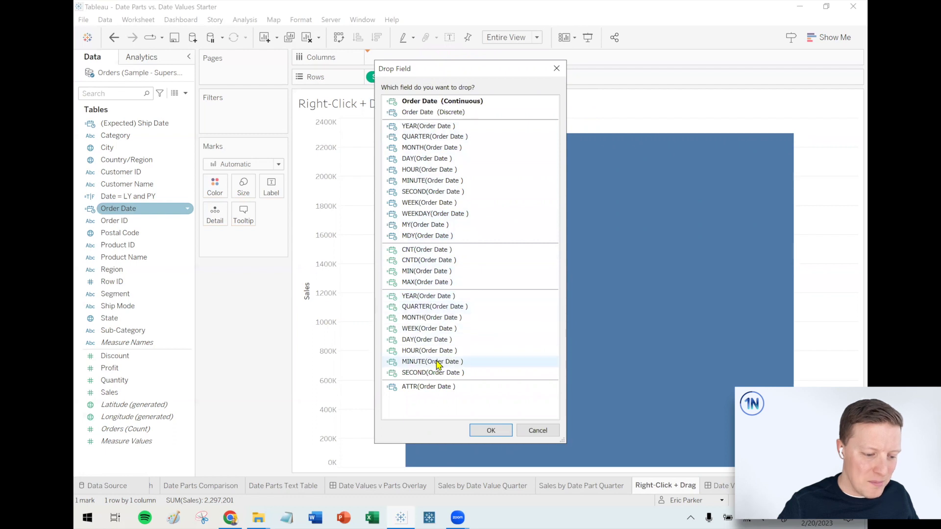
pyautogui.click(447, 328)
pyautogui.click(492, 431)
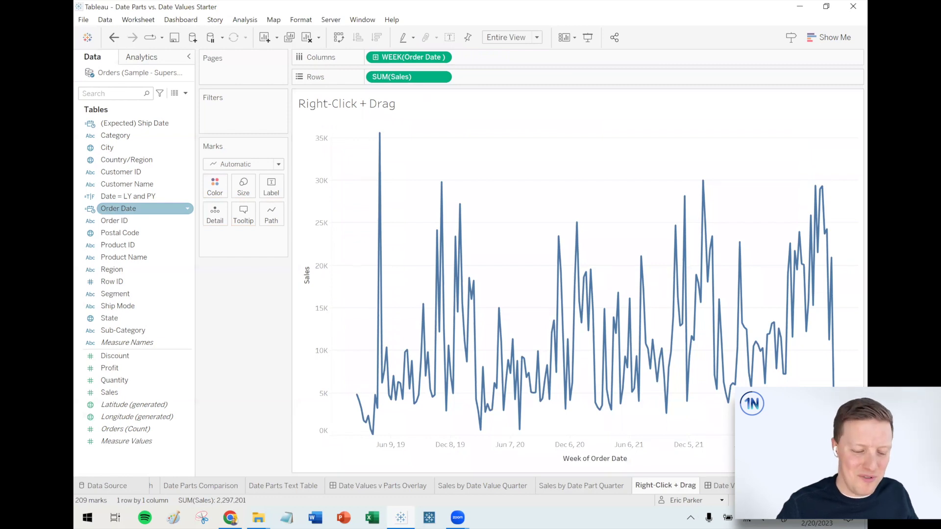
pyautogui.hotkey('ctrl', 'Tab')
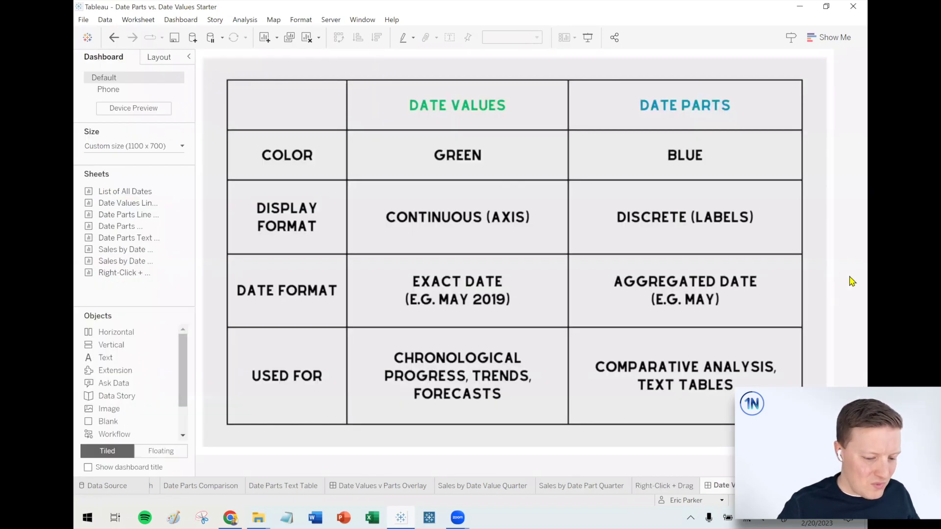